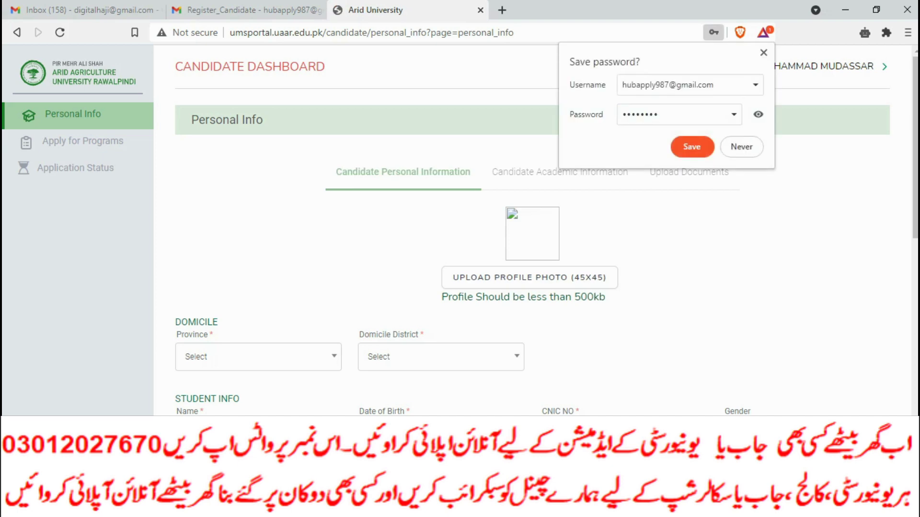
Dismiss the browser's 'Save password?' offer on the Personal Info page and go to the university homepage.
{"action": "key", "text": "Return"}
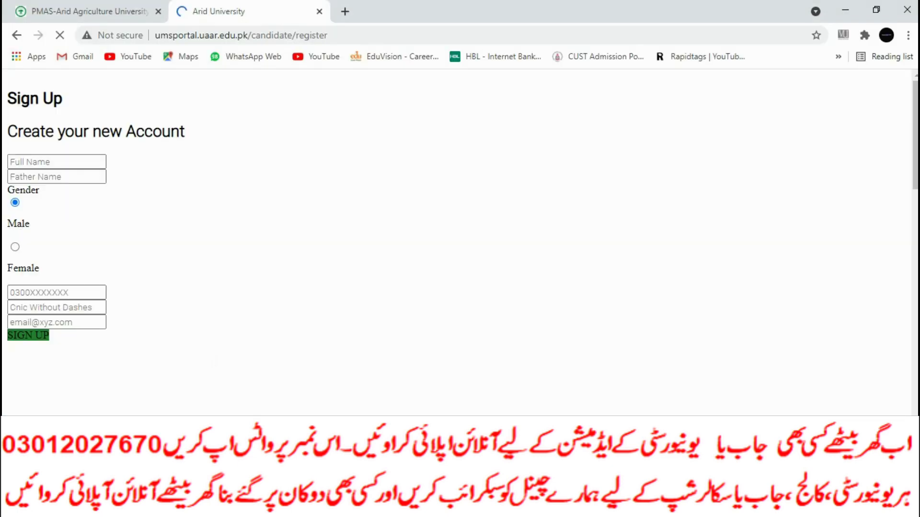
{"action": "key", "text": "ctrl+shift+Tab"}
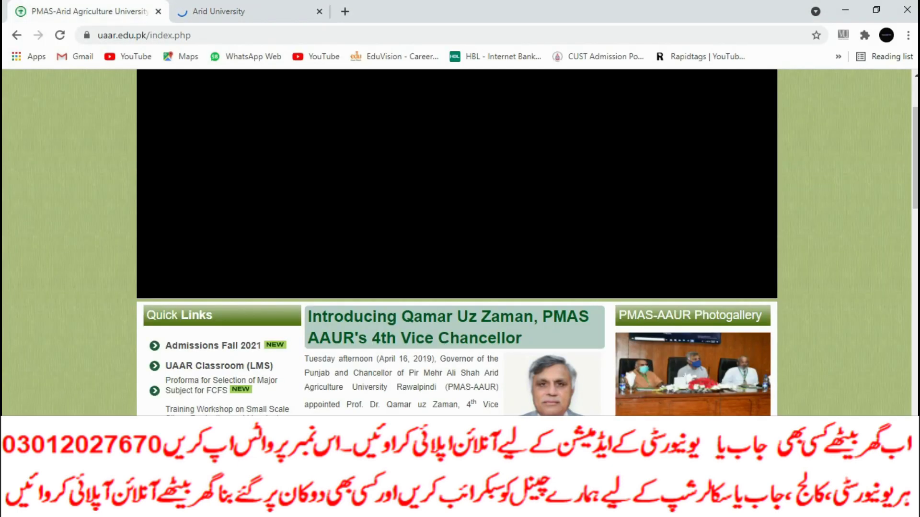
Open Admissions Fall 2021 from Quick Links and read its Important Note on fees and challans.
{"action": "scroll", "coordinate": [457, 211], "scroll_direction": "down", "scroll_amount": 5}
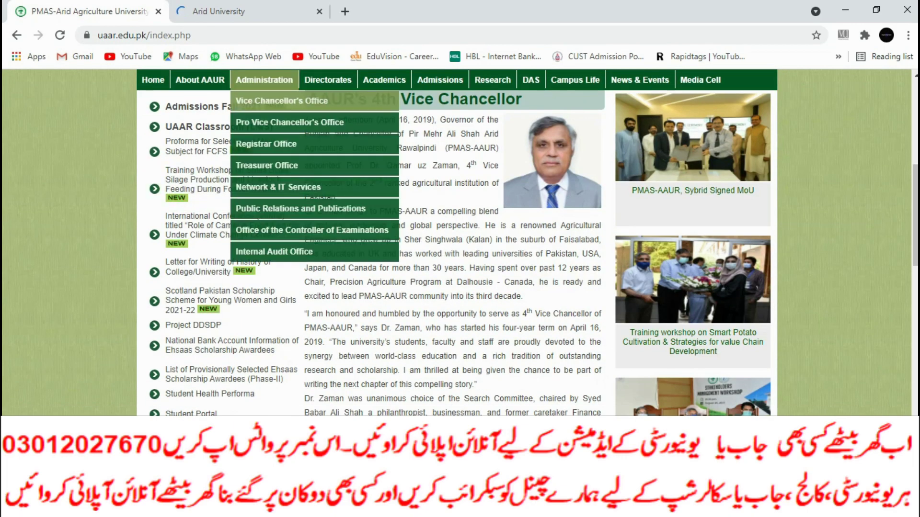
{"action": "left_click", "coordinate": [214, 106]}
{"action": "scroll", "coordinate": [459, 243], "scroll_direction": "down", "scroll_amount": 1}
{"action": "scroll", "coordinate": [460, 242], "scroll_direction": "down", "scroll_amount": 20}
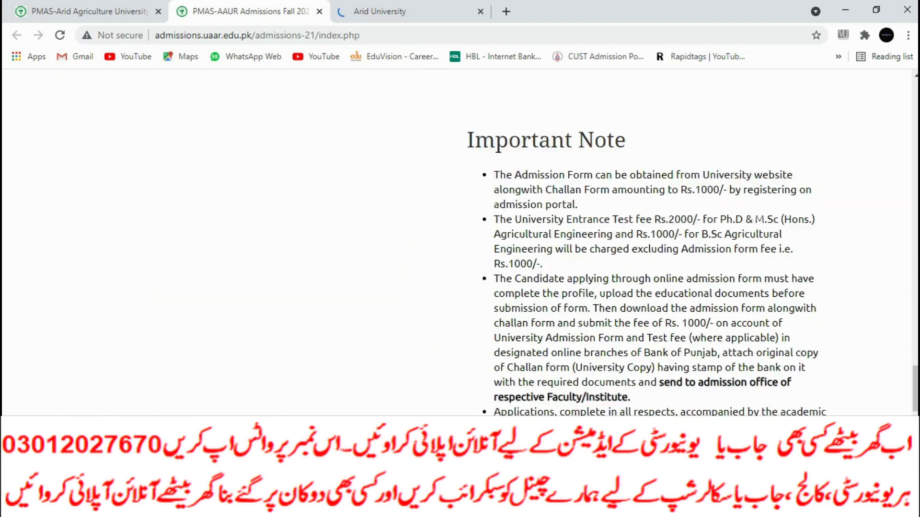
{"action": "scroll", "coordinate": [460, 243], "scroll_direction": "up", "scroll_amount": 8}
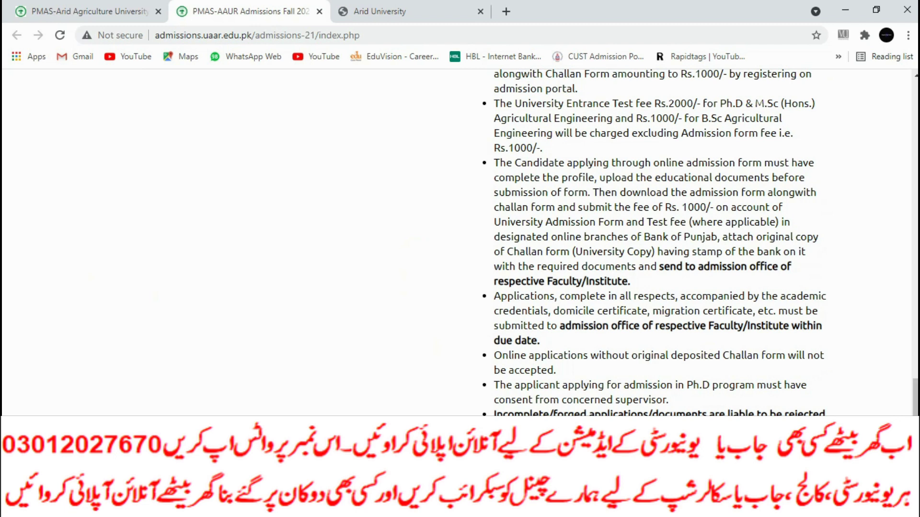
{"action": "scroll", "coordinate": [654, 243], "scroll_direction": "down", "scroll_amount": 4}
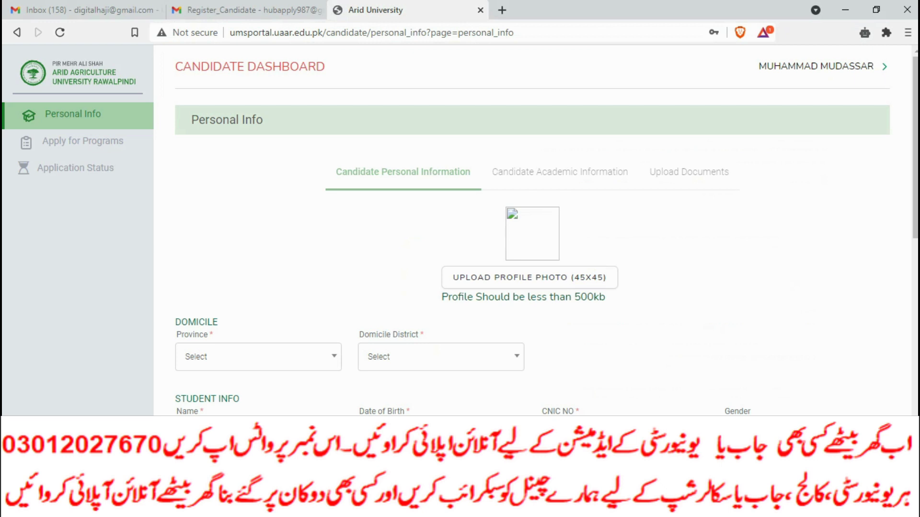
Upload AD.jpg as the candidate's profile photo.
{"action": "left_click", "coordinate": [530, 277]}
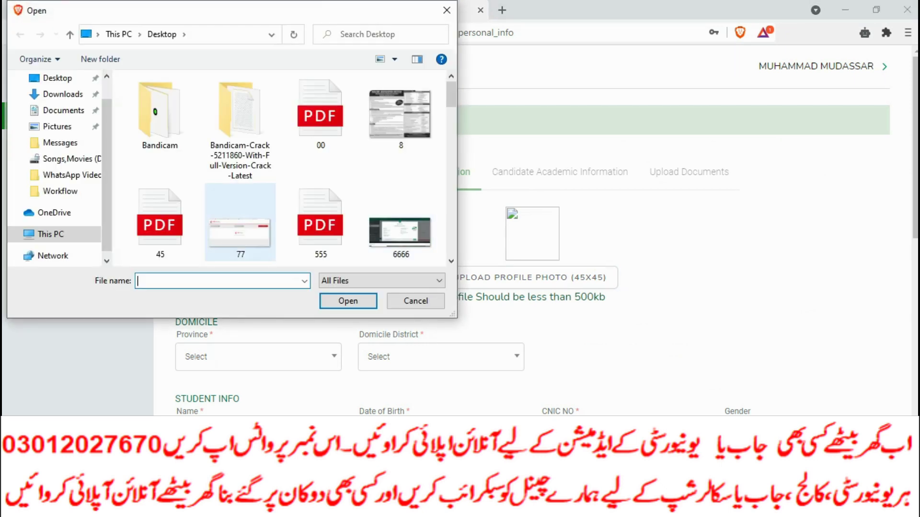
{"action": "type", "text": "AD"}
{"action": "key", "text": "Down"}
{"action": "key", "text": "Return"}
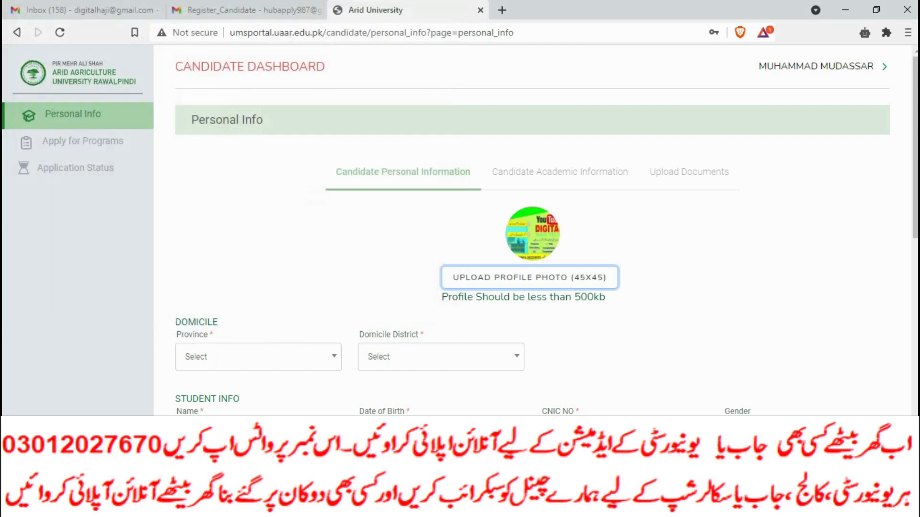
Set the domicile province to Punjab; the domicile district list stays empty.
{"action": "left_click", "coordinate": [259, 356]}
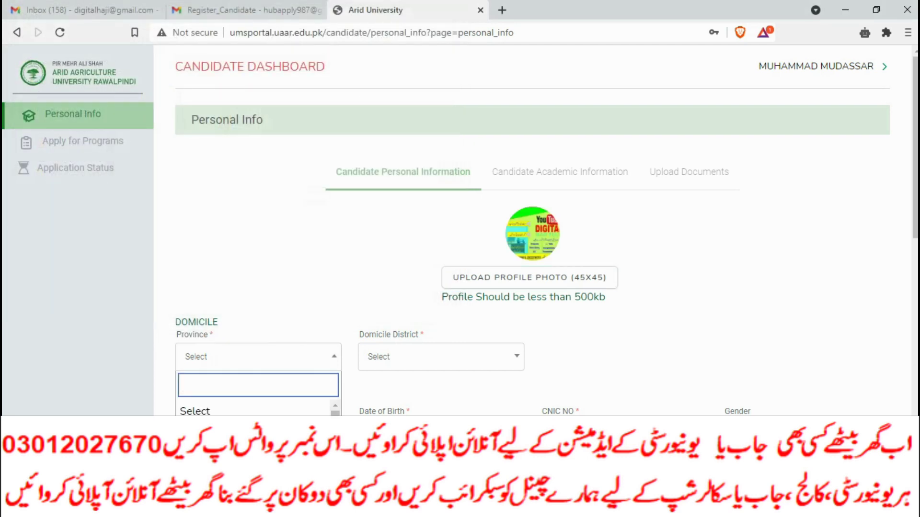
{"action": "key", "text": "Down"}
{"action": "key", "text": "Return"}
{"action": "left_click", "coordinate": [440, 357]}
{"action": "key", "text": "Escape"}
{"action": "scroll", "coordinate": [532, 230], "scroll_direction": "down", "scroll_amount": 6}
{"action": "scroll", "coordinate": [531, 230], "scroll_direction": "up", "scroll_amount": 4}
{"action": "key", "text": "Return"}
{"action": "key", "text": "Escape"}
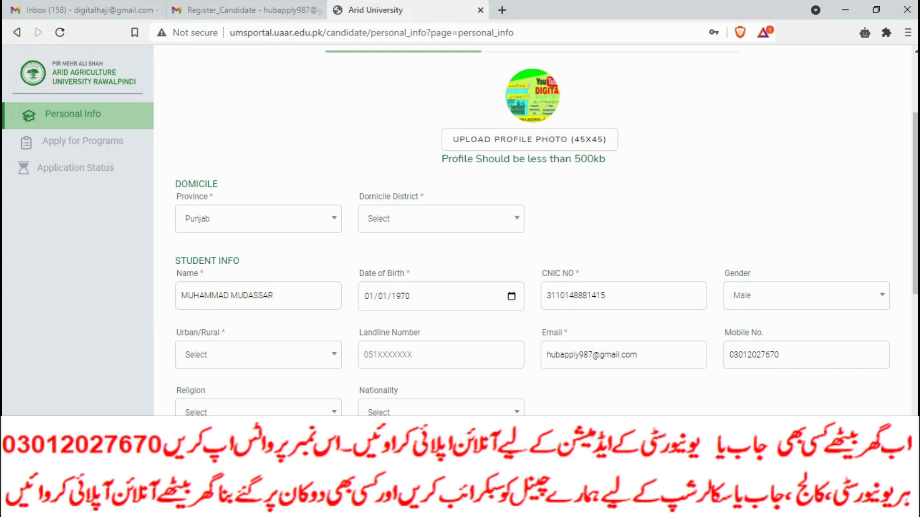
{"action": "key", "text": "Return"}
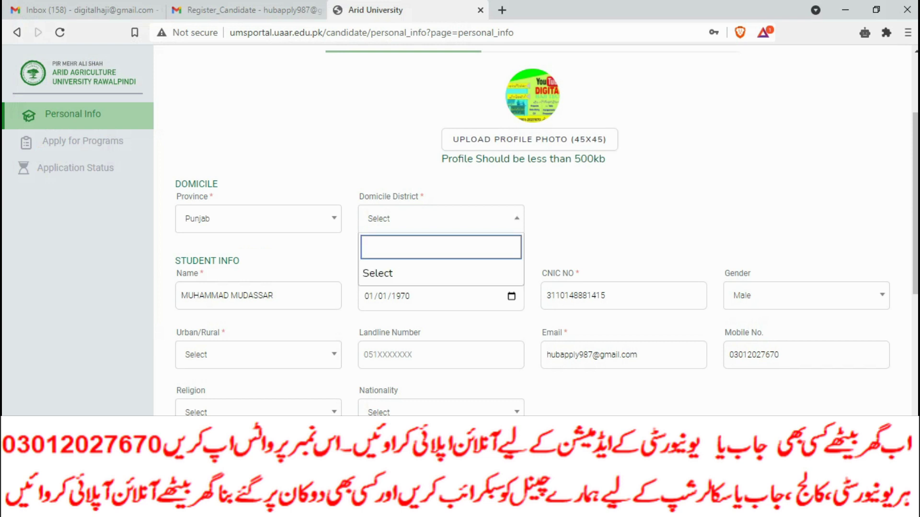
Set the date of birth to 07/25/2000 using the calendar's year and month picker.
{"action": "key", "text": "Tab"}
{"action": "key", "text": "alt+Down"}
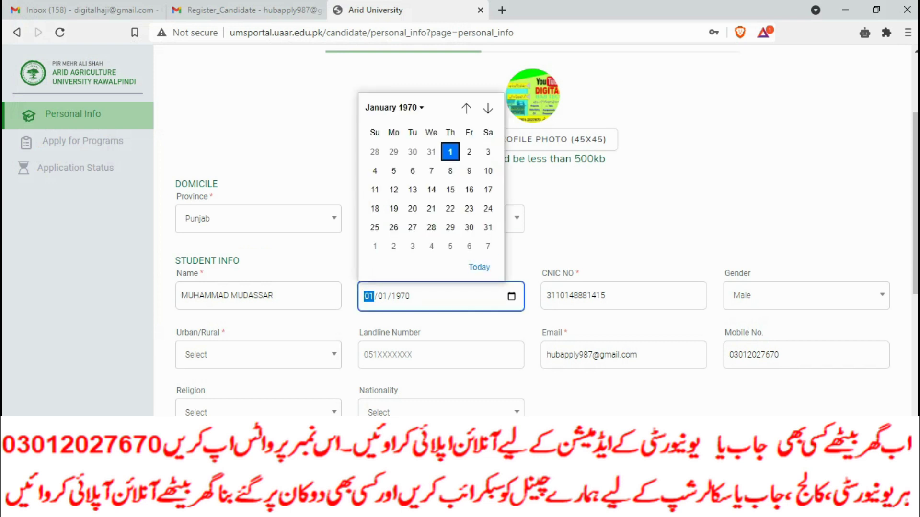
{"action": "key", "text": "Return"}
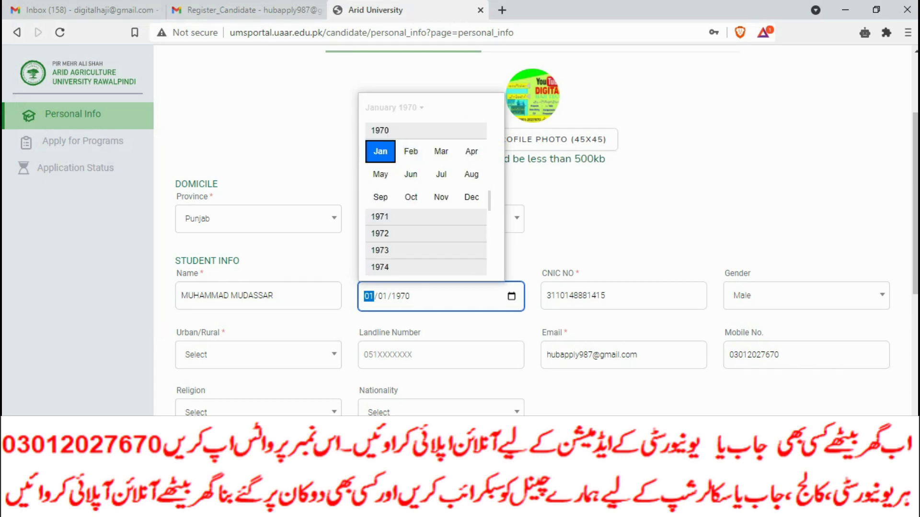
{"action": "scroll", "coordinate": [426, 216], "scroll_direction": "down", "scroll_amount": 3}
{"action": "scroll", "coordinate": [426, 201], "scroll_direction": "down", "scroll_amount": 4}
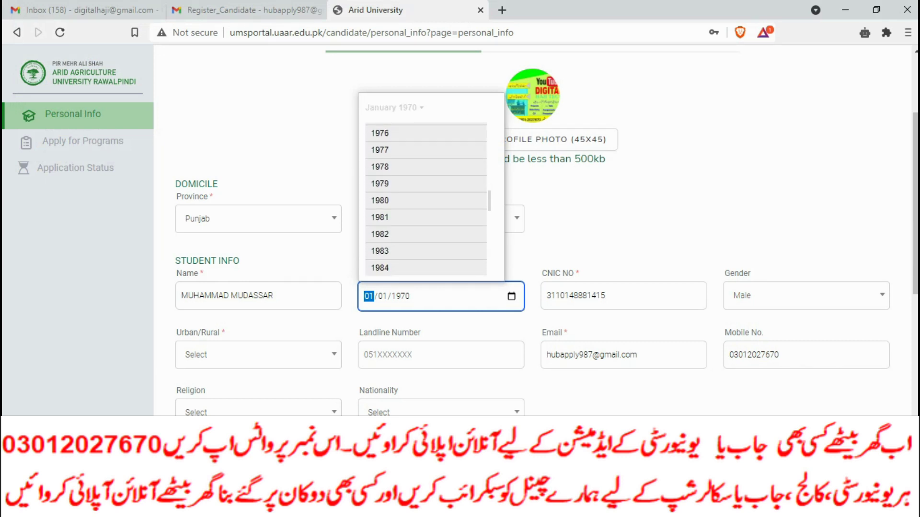
{"action": "scroll", "coordinate": [426, 201], "scroll_direction": "down", "scroll_amount": 1}
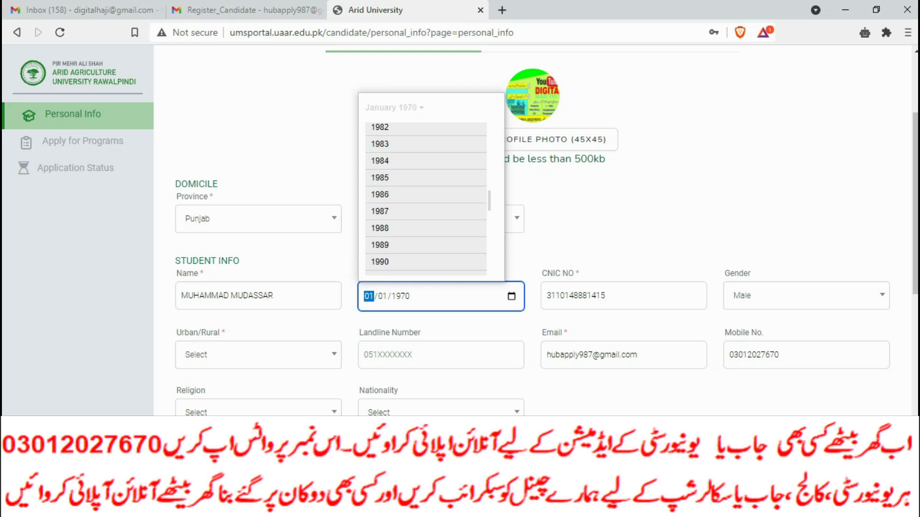
{"action": "scroll", "coordinate": [427, 201], "scroll_direction": "down", "scroll_amount": 3}
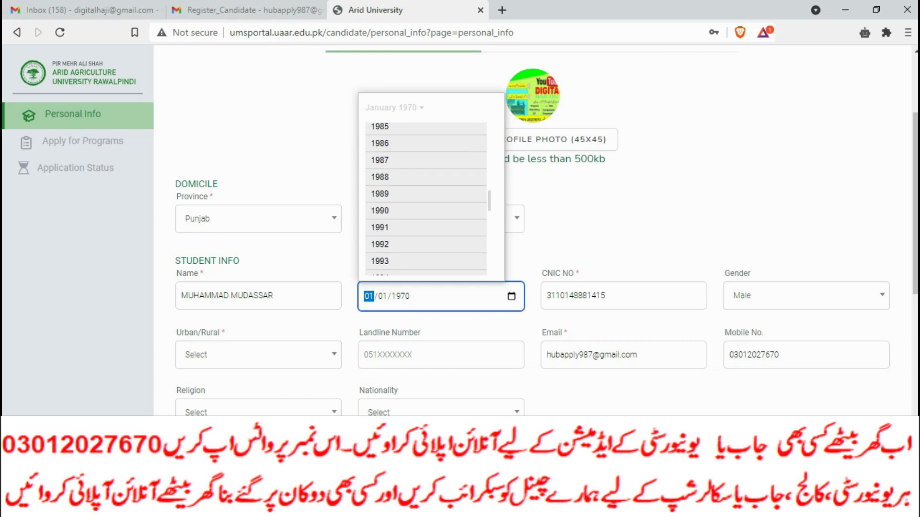
{"action": "scroll", "coordinate": [426, 201], "scroll_direction": "down", "scroll_amount": 1}
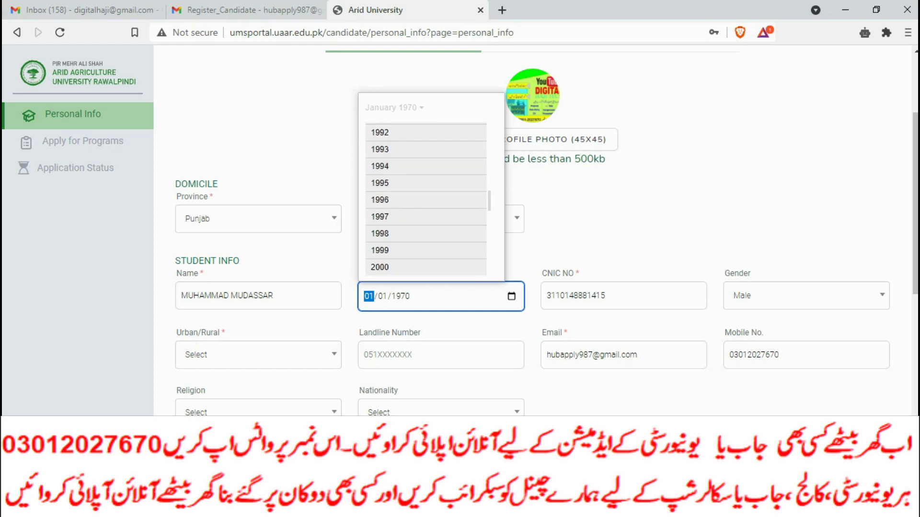
{"action": "left_click", "coordinate": [379, 266]}
{"action": "left_click", "coordinate": [443, 173]}
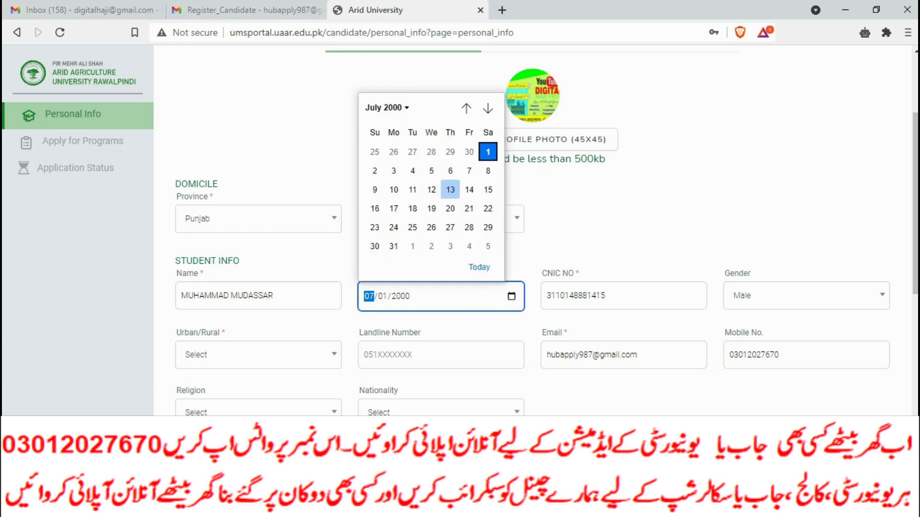
{"action": "left_click", "coordinate": [412, 227]}
{"action": "left_click", "coordinate": [441, 219]}
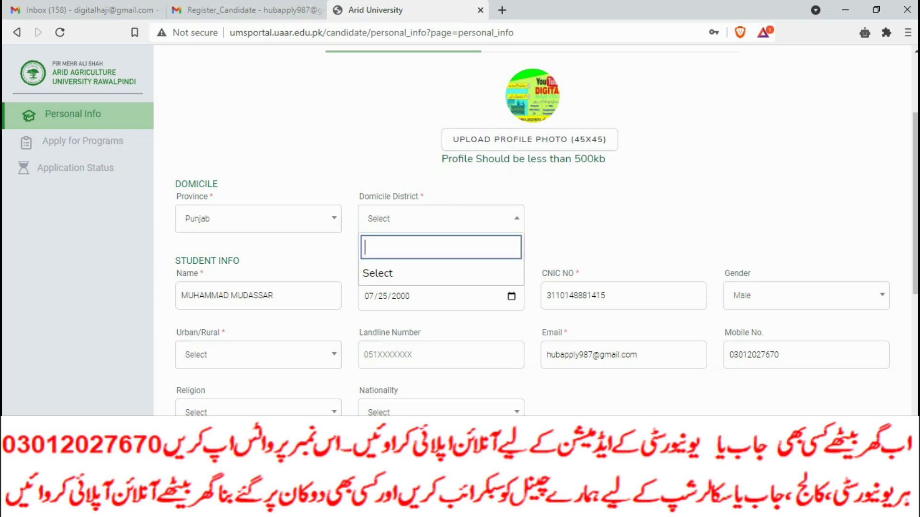
Set the candidate's area type to Urban.
{"action": "left_click", "coordinate": [259, 354]}
{"action": "key", "text": "Down"}
{"action": "key", "text": "Return"}
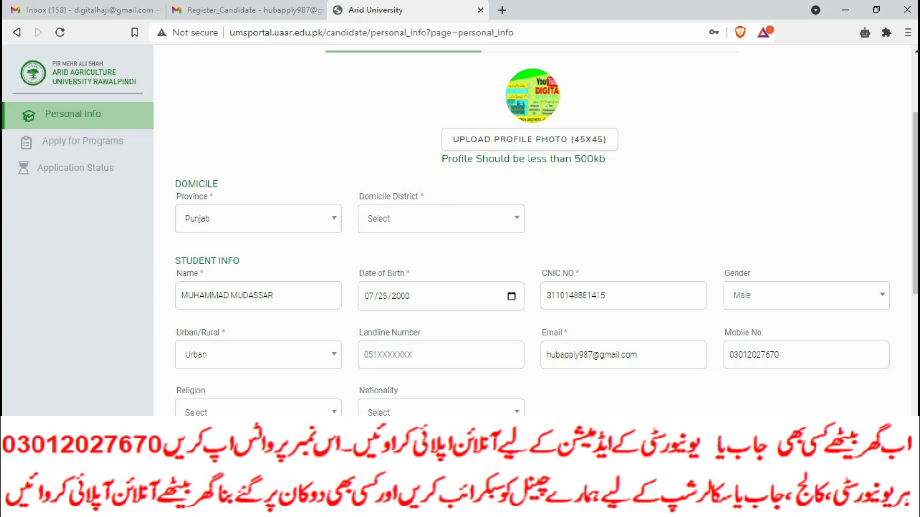
{"action": "scroll", "coordinate": [531, 229], "scroll_direction": "down", "scroll_amount": 4}
Set religion to Islam and nationality to Pakistani.
{"action": "left_click", "coordinate": [258, 205]}
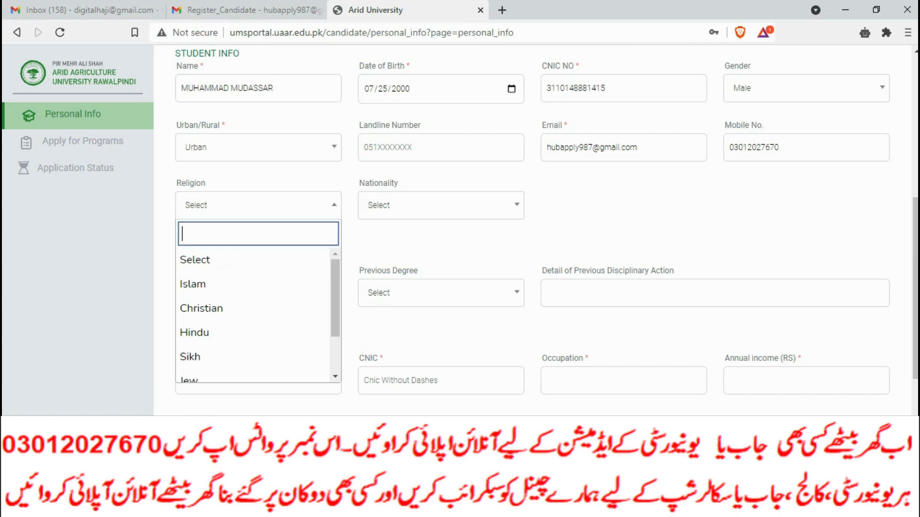
{"action": "key", "text": "Down"}
{"action": "key", "text": "Return"}
{"action": "key", "text": "Tab"}
{"action": "key", "text": "Return"}
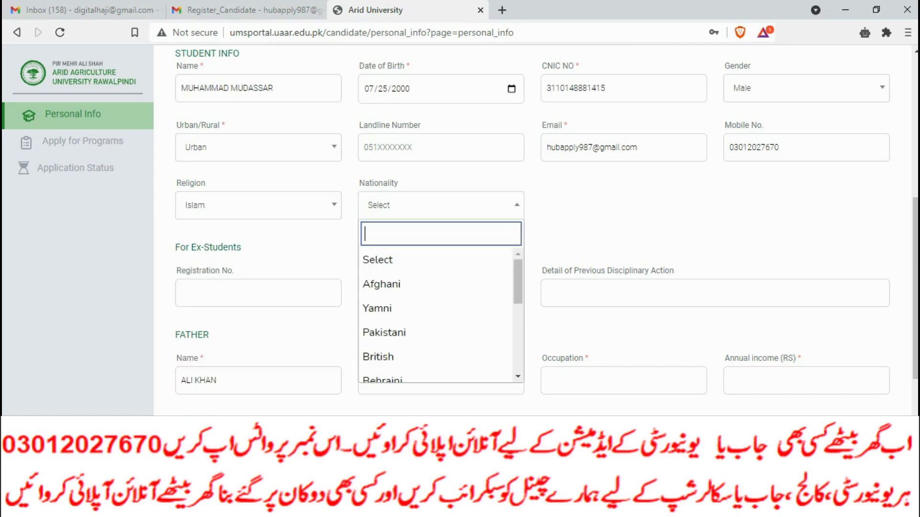
{"action": "key", "text": "Down"}
{"action": "key", "text": "Down"}
{"action": "key", "text": "Down"}
{"action": "key", "text": "Return"}
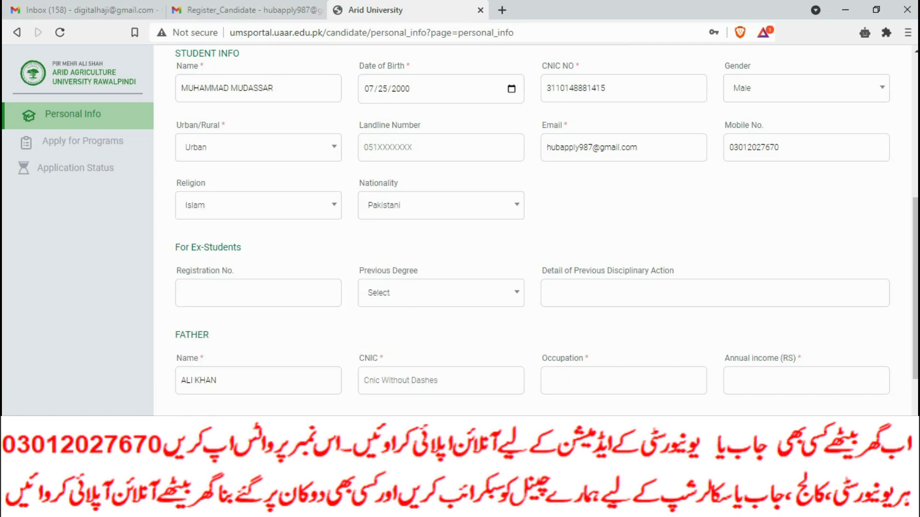
Retry the empty domicile district list, then scroll down to the address section.
{"action": "scroll", "coordinate": [546, 230], "scroll_direction": "up", "scroll_amount": 3}
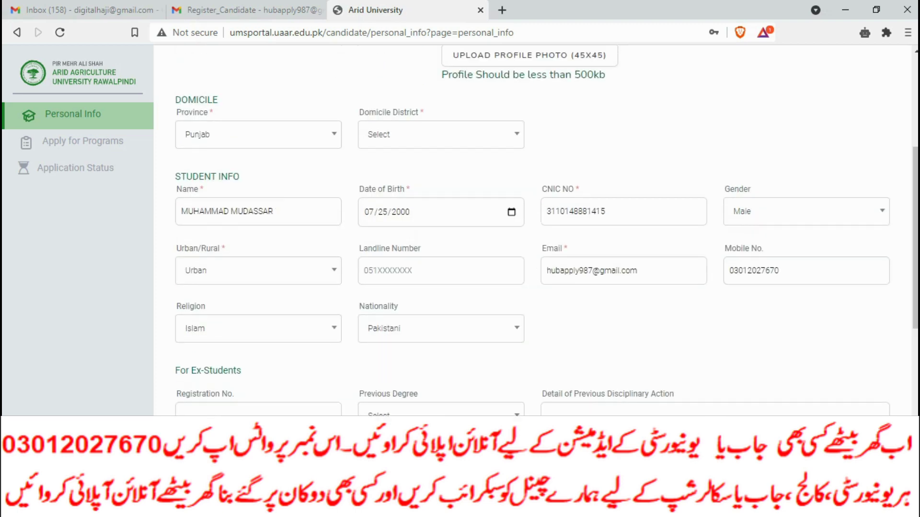
{"action": "scroll", "coordinate": [546, 230], "scroll_direction": "up", "scroll_amount": 3}
{"action": "key", "text": "Return"}
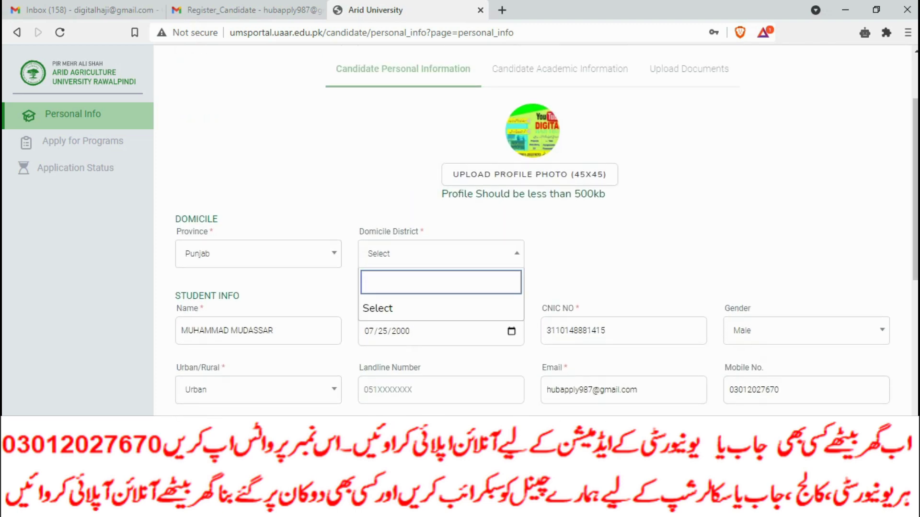
{"action": "scroll", "coordinate": [532, 230], "scroll_direction": "down", "scroll_amount": 10}
{"action": "scroll", "coordinate": [546, 230], "scroll_direction": "up", "scroll_amount": 10}
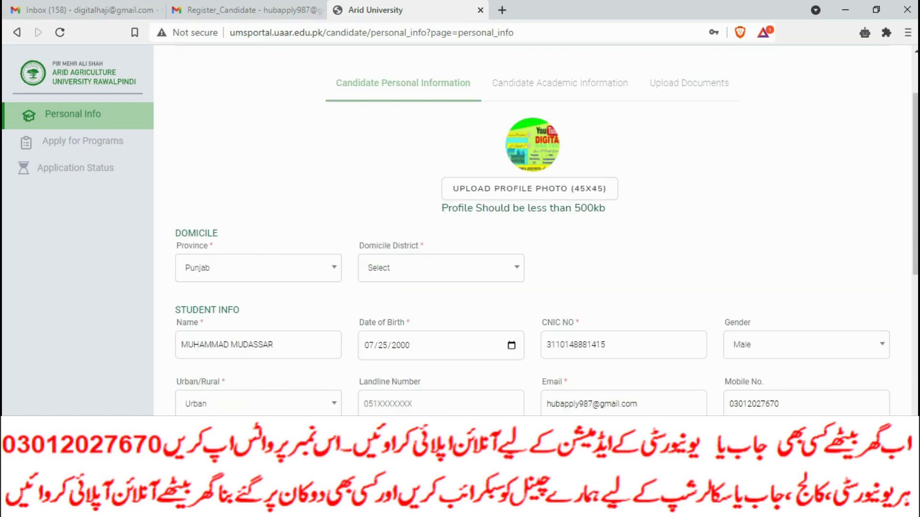
{"action": "key", "text": "Return"}
{"action": "scroll", "coordinate": [531, 230], "scroll_direction": "down", "scroll_amount": 3}
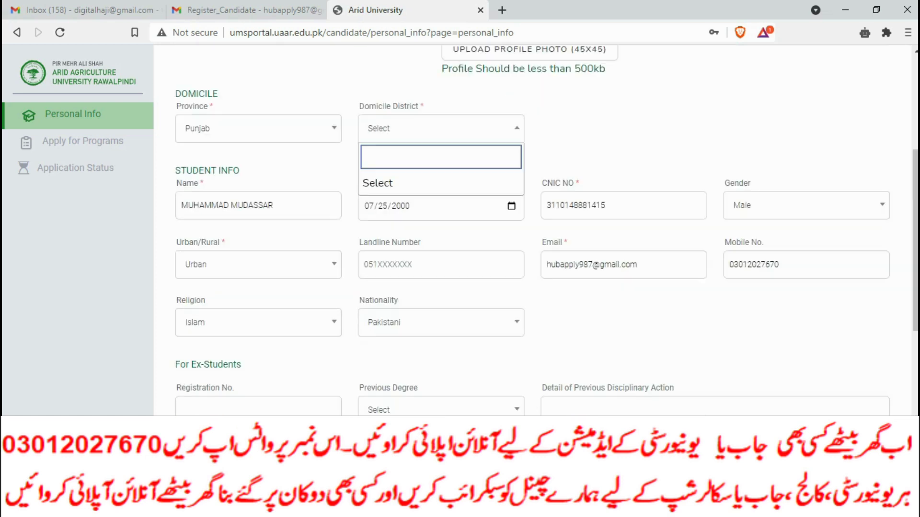
{"action": "scroll", "coordinate": [532, 230], "scroll_direction": "down", "scroll_amount": 5}
{"action": "scroll", "coordinate": [531, 230], "scroll_direction": "up", "scroll_amount": 8}
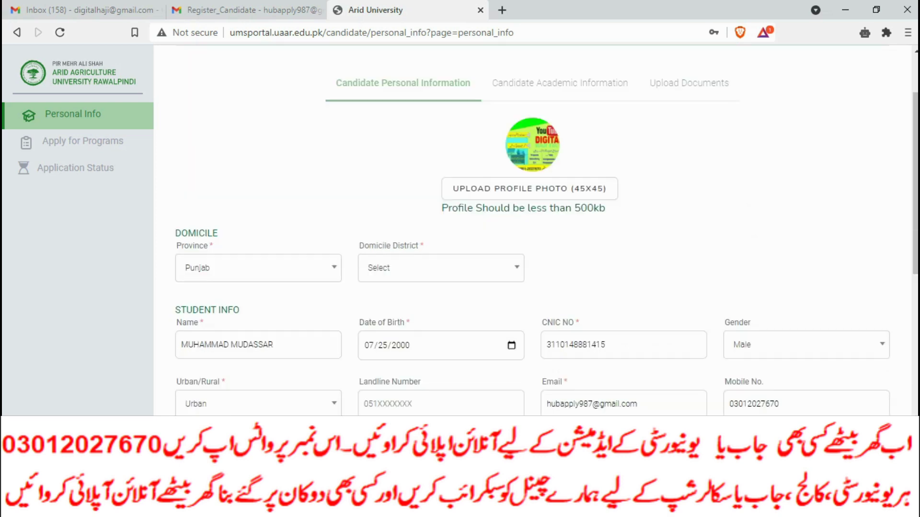
{"action": "scroll", "coordinate": [531, 230], "scroll_direction": "down", "scroll_amount": 5}
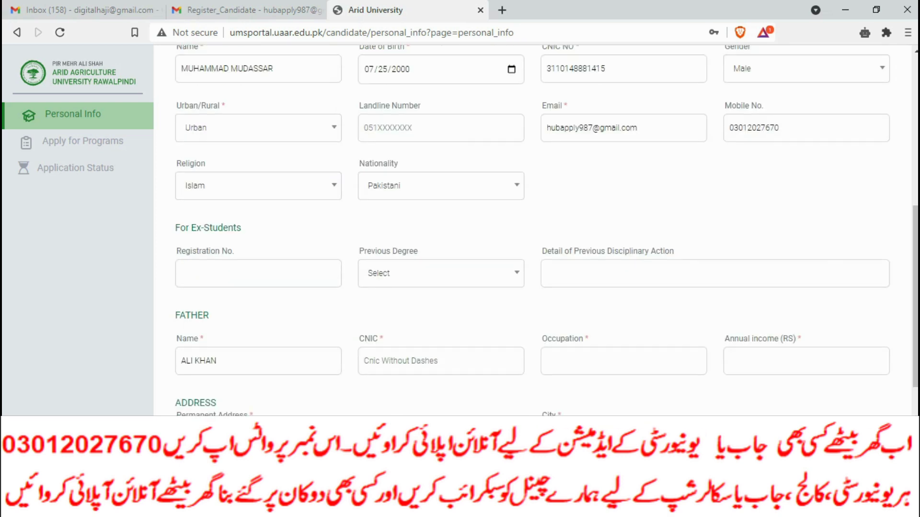
{"action": "scroll", "coordinate": [532, 230], "scroll_direction": "down", "scroll_amount": 3}
{"action": "left_click", "coordinate": [182, 308]}
{"action": "type", "text": "BWN"}
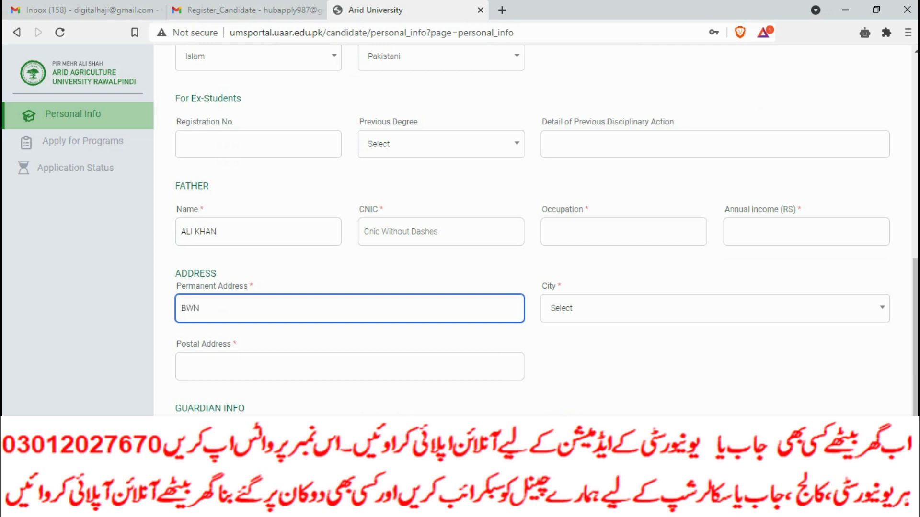
{"action": "left_click", "coordinate": [547, 232]}
{"action": "left_click", "coordinate": [365, 232]}
{"action": "type", "text": "111111111111111111111111111"}
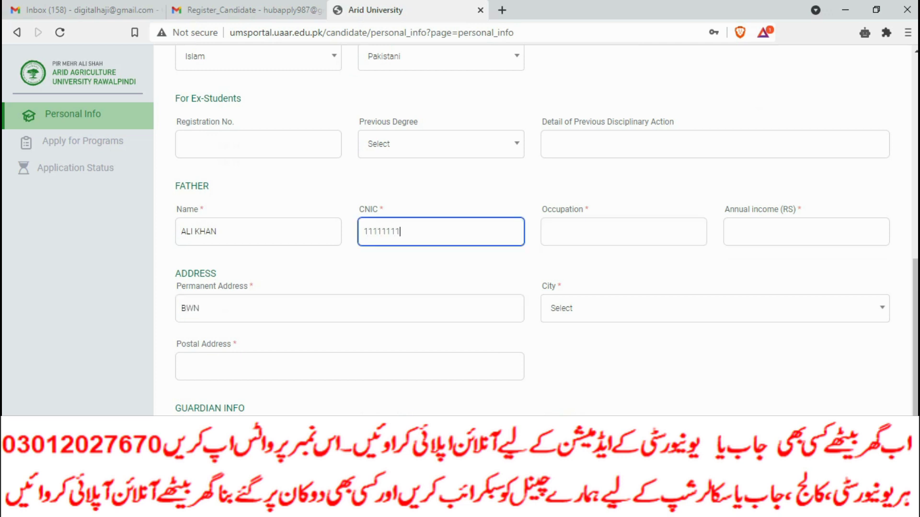
{"action": "key", "text": "BackSpace"}
{"action": "key", "text": "BackSpace"}
{"action": "key", "text": "BackSpace"}
{"action": "key", "text": "BackSpace"}
{"action": "key", "text": "BackSpace"}
{"action": "key", "text": "BackSpace"}
{"action": "key", "text": "BackSpace"}
{"action": "key", "text": "BackSpace"}
{"action": "key", "text": "BackSpace"}
{"action": "key", "text": "BackSpace"}
{"action": "key", "text": "BackSpace"}
{"action": "key", "text": "BackSpace"}
{"action": "key", "text": "BackSpace"}
{"action": "key", "text": "BackSpace"}
{"action": "key", "text": "BackSpace"}
{"action": "key", "text": "BackSpace"}
{"action": "key", "text": "BackSpace"}
{"action": "key", "text": "BackSpace"}
{"action": "key", "text": "BackSpace"}
{"action": "key", "text": "BackSpace"}
{"action": "type", "text": "11111111111111"}
Set father's occupation to BUSSIMAN and annual income to 1200000.
{"action": "left_click", "coordinate": [622, 231]}
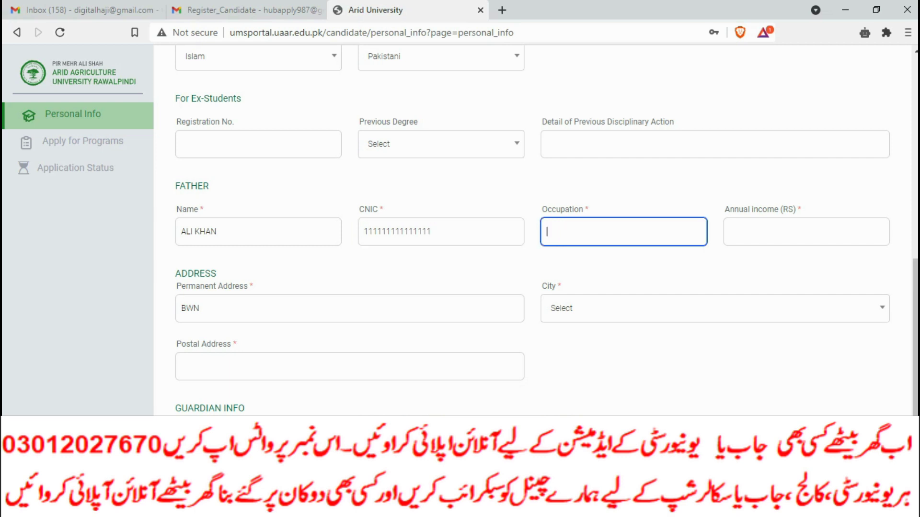
{"action": "type", "text": "BUSIN"}
{"action": "key", "text": "BackSpace"}
{"action": "type", "text": "MAN"}
{"action": "left_click", "coordinate": [556, 232]}
{"action": "type", "text": "S"}
{"action": "key", "text": "Tab"}
{"action": "type", "text": "1200000"}
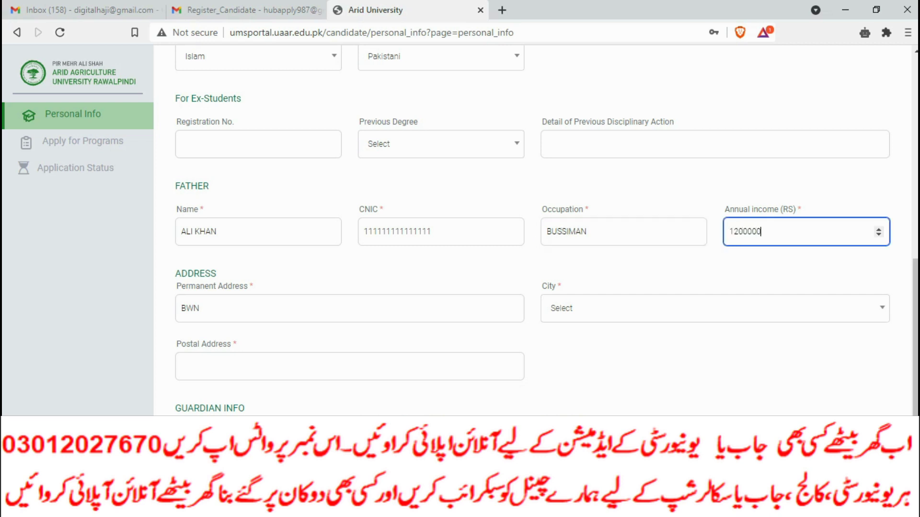
Enter BWN as the postal address.
{"action": "scroll", "coordinate": [546, 234], "scroll_direction": "down", "scroll_amount": 2}
{"action": "left_click", "coordinate": [350, 272]}
{"action": "type", "text": "BWN"}
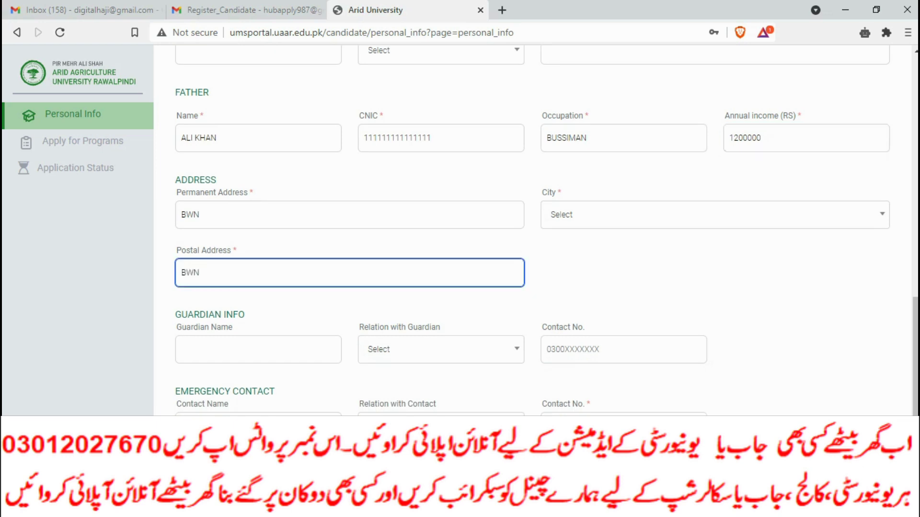
{"action": "left_click", "coordinate": [258, 349]}
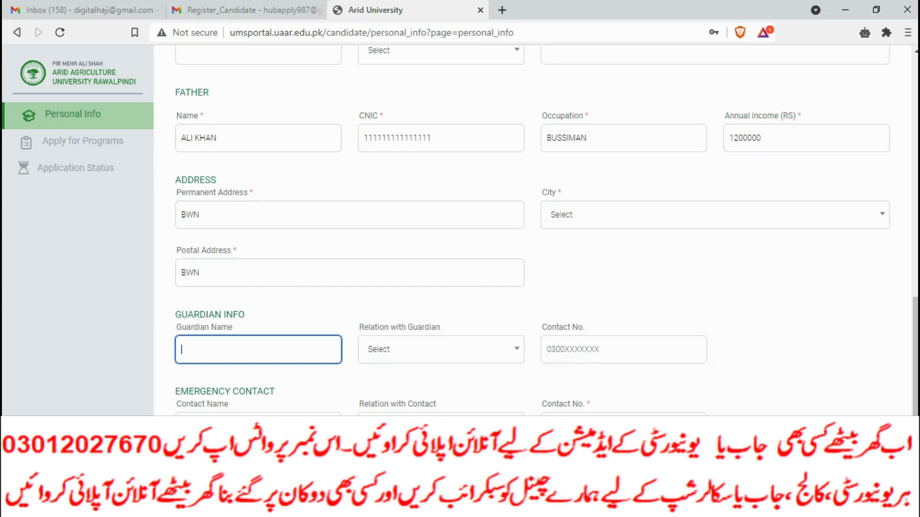
Enter the guardian's name, relation Father, and the guardian's contact number.
{"action": "type", "text": "HHHHH"}
{"action": "key", "text": "Tab"}
{"action": "scroll", "coordinate": [438, 400], "scroll_direction": "down", "scroll_amount": 1}
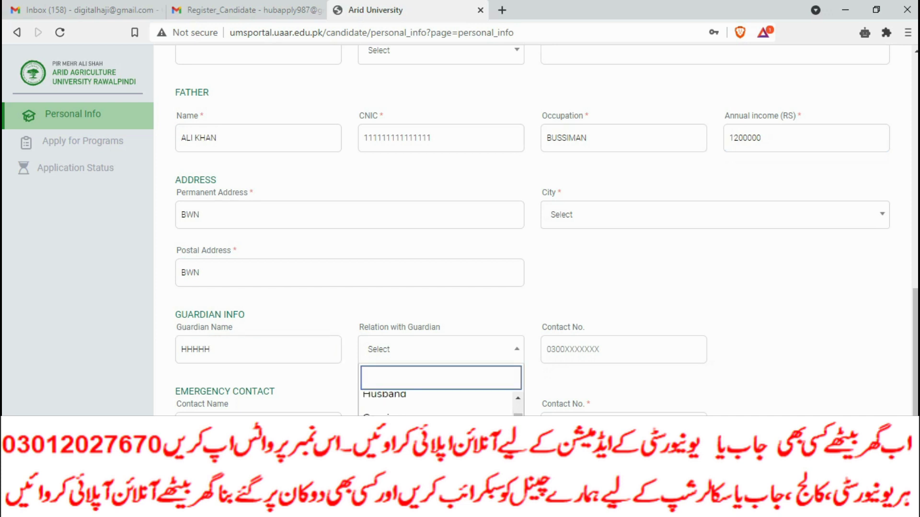
{"action": "scroll", "coordinate": [438, 402], "scroll_direction": "down", "scroll_amount": 3}
{"action": "left_click", "coordinate": [439, 410]}
{"action": "left_click", "coordinate": [623, 349]}
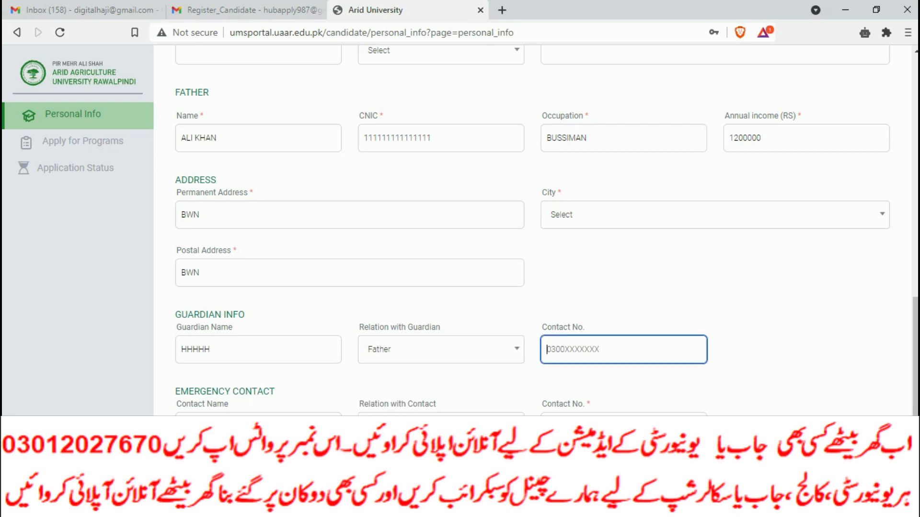
Move between the emergency contact name and number fields without filling them.
{"action": "key", "text": "Tab"}
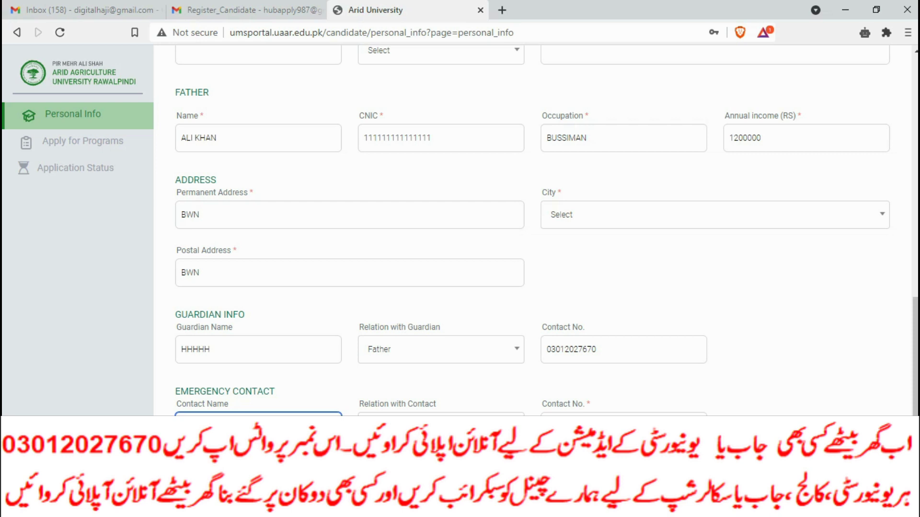
{"action": "key", "text": "Tab"}
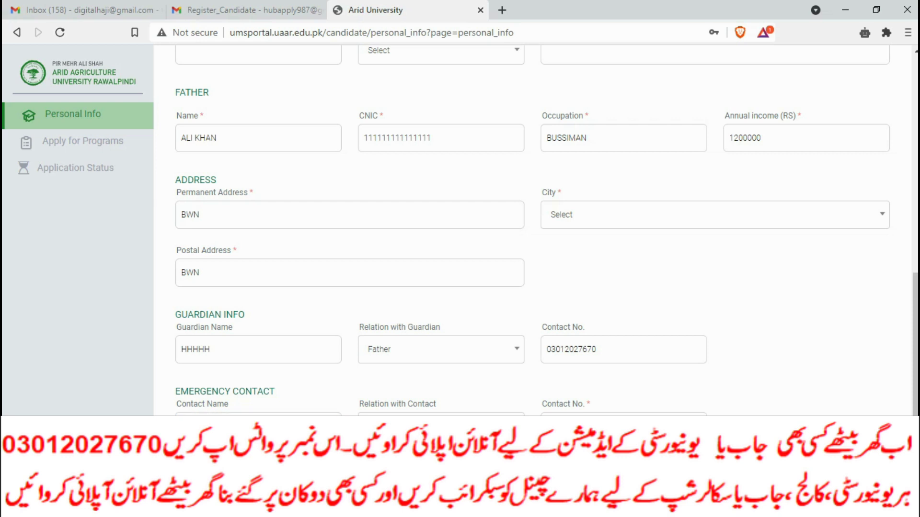
{"action": "left_click", "coordinate": [623, 425]}
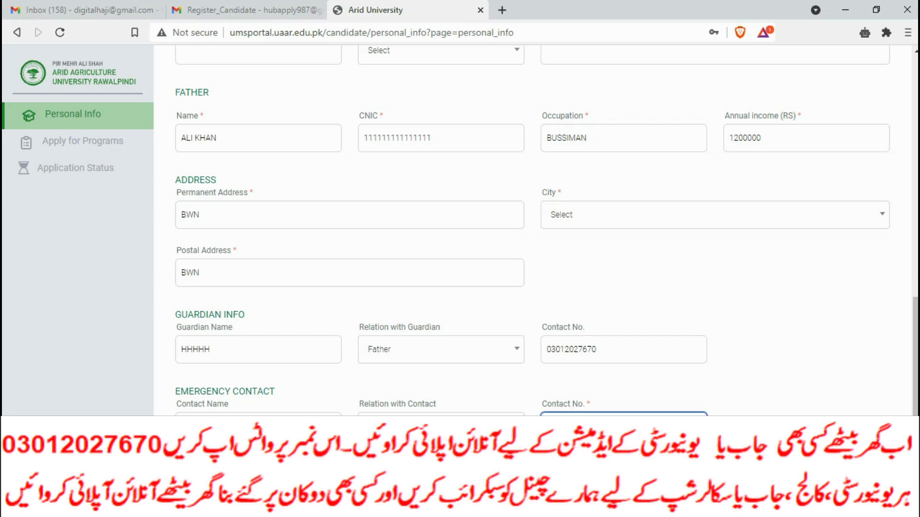
{"action": "left_click", "coordinate": [259, 425]}
{"action": "left_click", "coordinate": [623, 426]}
{"action": "left_click", "coordinate": [259, 426]}
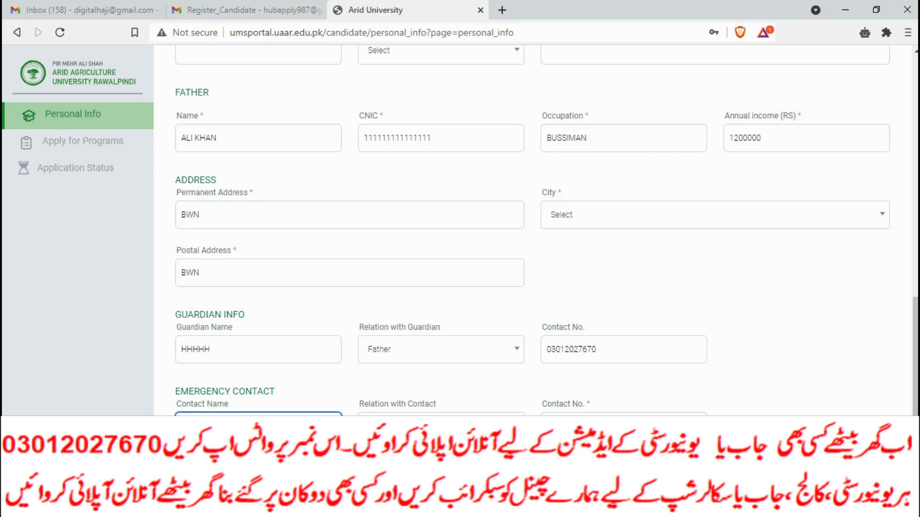
Choose Larkana as the address city.
{"action": "left_click", "coordinate": [713, 214]}
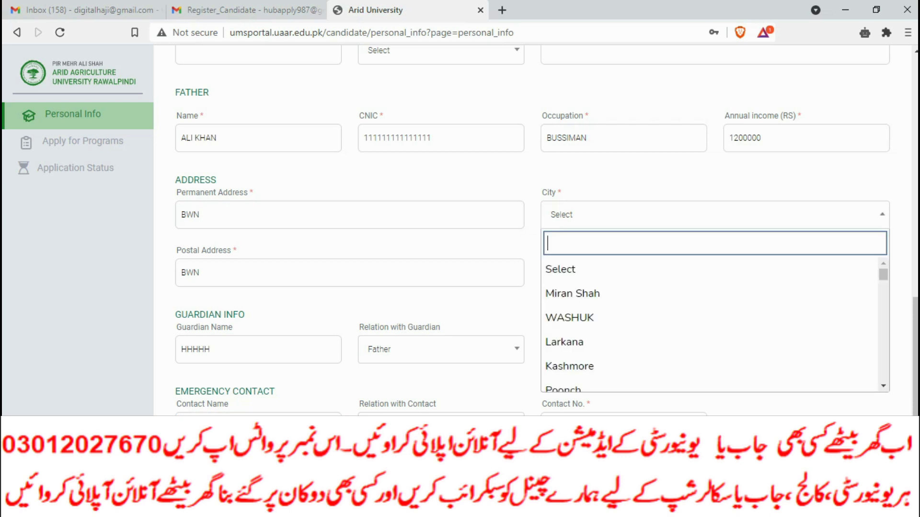
{"action": "double_click", "coordinate": [573, 343]}
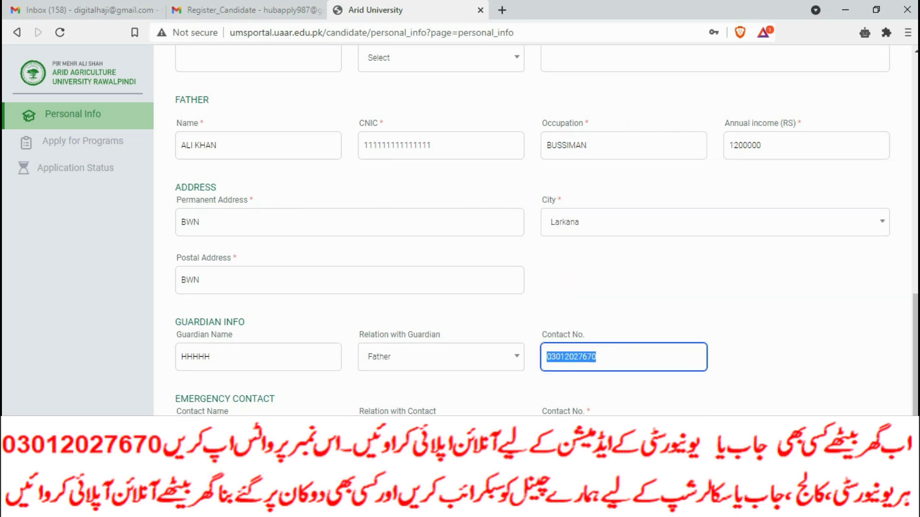
{"action": "scroll", "coordinate": [546, 230], "scroll_direction": "up", "scroll_amount": 5}
{"action": "scroll", "coordinate": [546, 230], "scroll_direction": "down", "scroll_amount": 1}
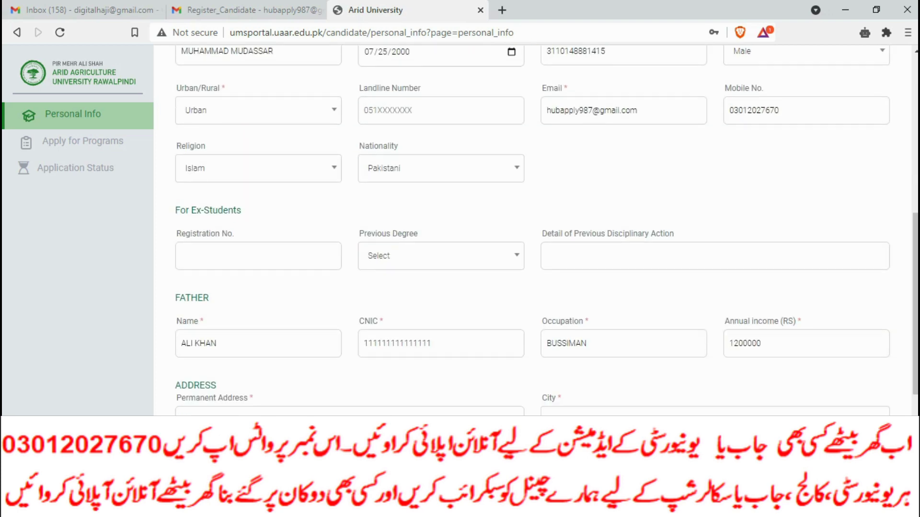
Check the Previous Degree and Domicile District dropdown options.
{"action": "left_click", "coordinate": [441, 256]}
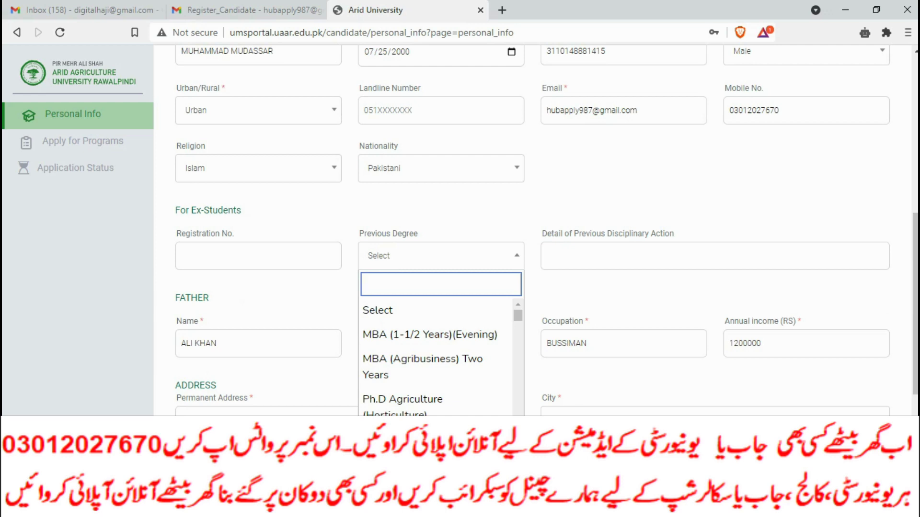
{"action": "scroll", "coordinate": [547, 231], "scroll_direction": "up", "scroll_amount": 7}
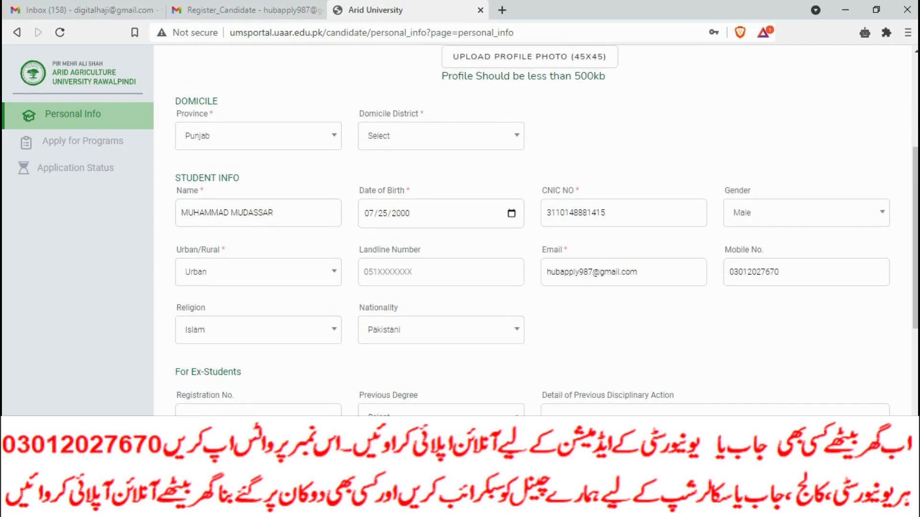
{"action": "scroll", "coordinate": [533, 239], "scroll_direction": "down", "scroll_amount": 2}
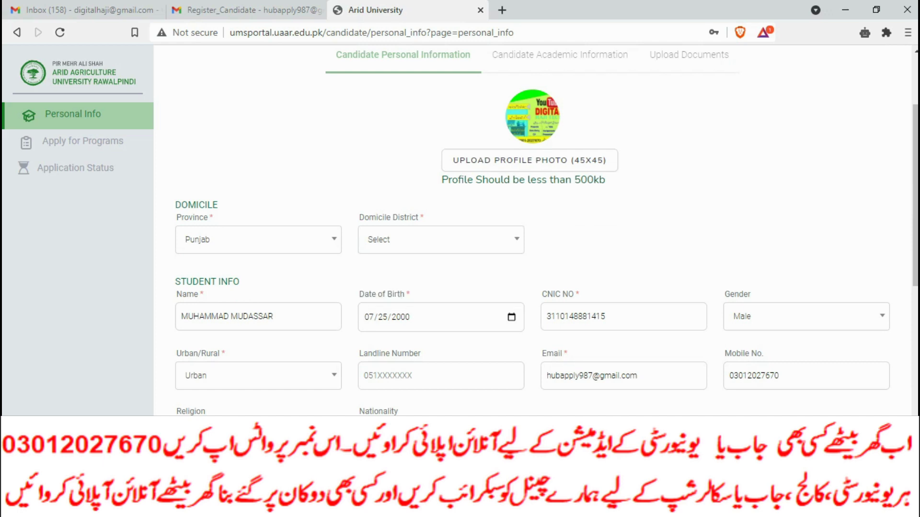
{"action": "left_click", "coordinate": [441, 239]}
{"action": "scroll", "coordinate": [532, 240], "scroll_direction": "down", "scroll_amount": 4}
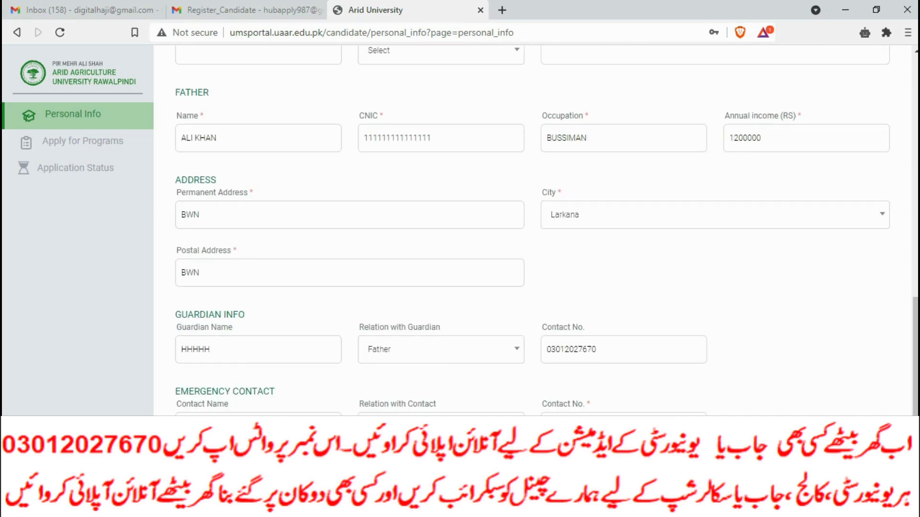
{"action": "scroll", "coordinate": [532, 239], "scroll_direction": "up", "scroll_amount": 4}
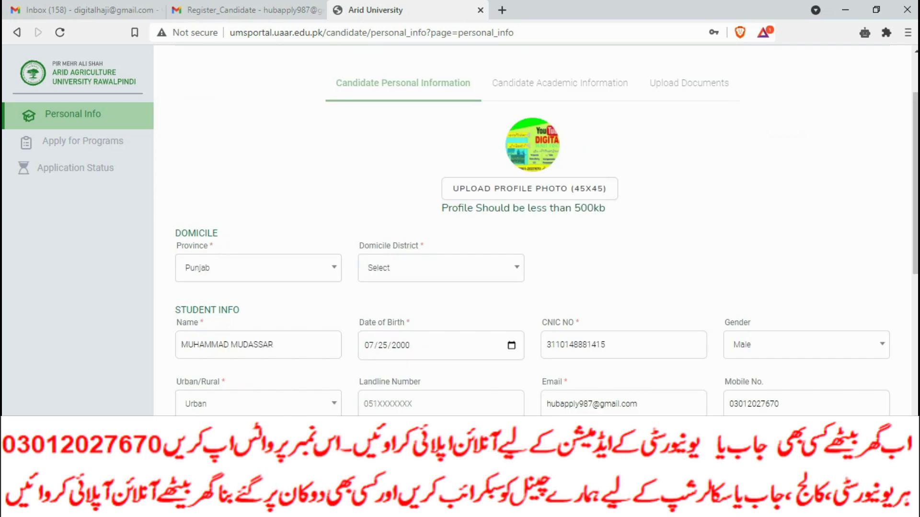
{"action": "left_click", "coordinate": [441, 268]}
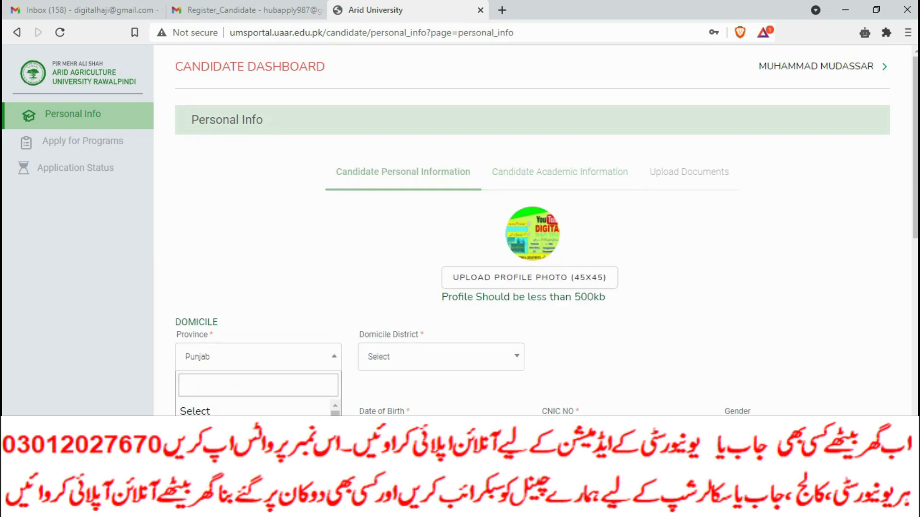
Set the domicile province to Sindh and district to BADIN.
{"action": "scroll", "coordinate": [533, 234], "scroll_direction": "down", "scroll_amount": 1}
{"action": "scroll", "coordinate": [547, 230], "scroll_direction": "down", "scroll_amount": 5}
{"action": "scroll", "coordinate": [547, 230], "scroll_direction": "up", "scroll_amount": 4}
{"action": "left_click", "coordinate": [258, 261]}
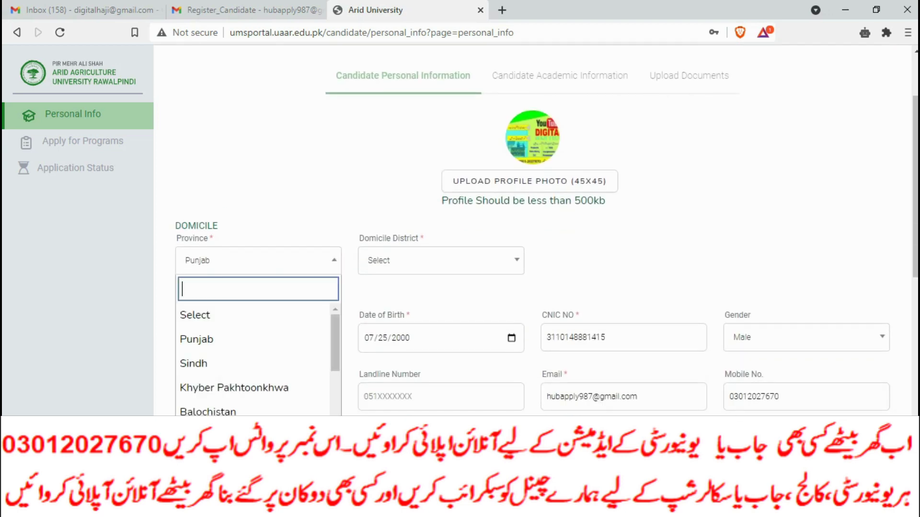
{"action": "left_click", "coordinate": [194, 363]}
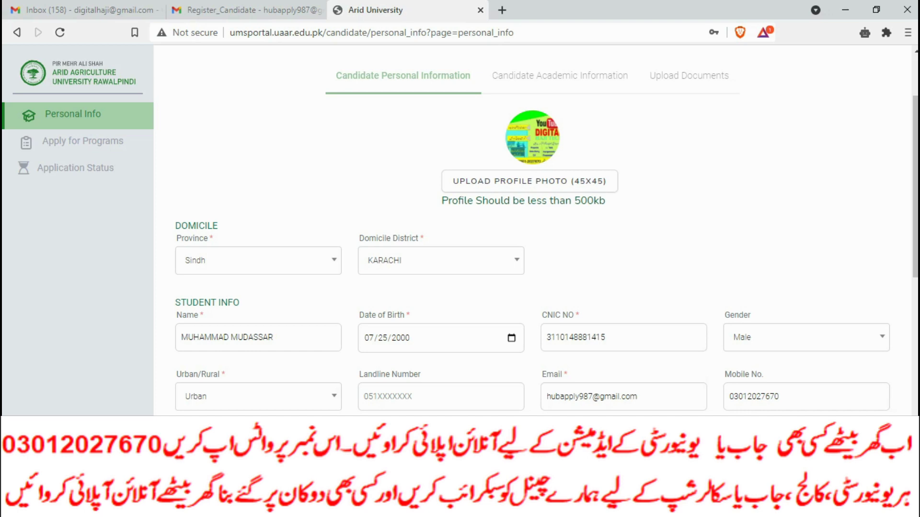
{"action": "left_click", "coordinate": [441, 261]}
{"action": "left_click", "coordinate": [378, 364]}
Enter the landline number and submit the personal info form.
{"action": "scroll", "coordinate": [531, 230], "scroll_direction": "down", "scroll_amount": 10}
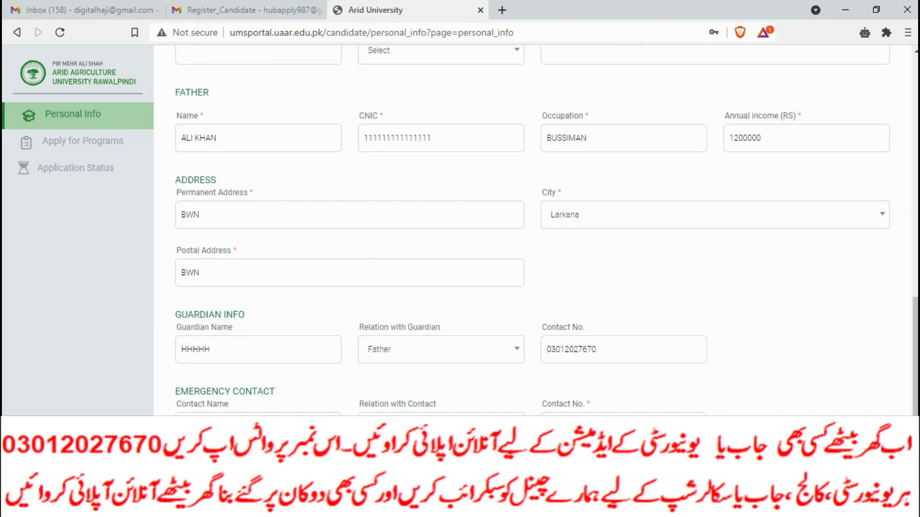
{"action": "key", "text": "Return"}
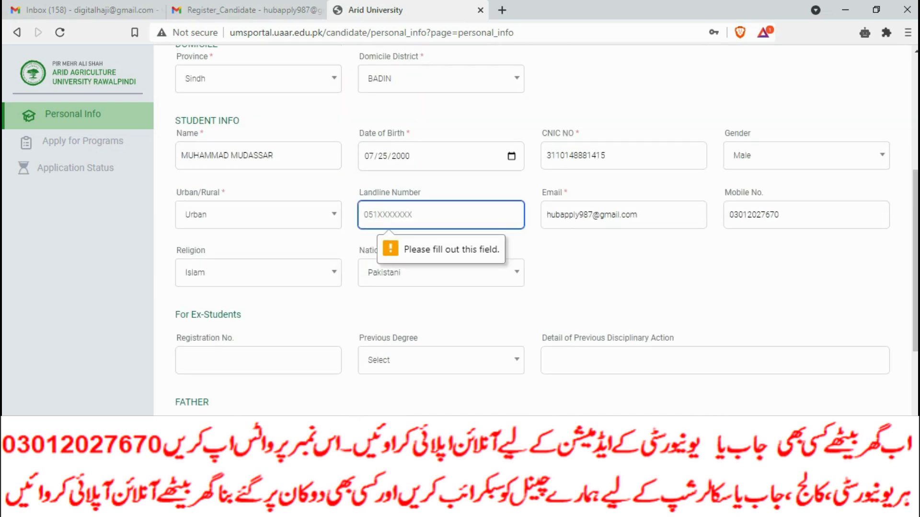
{"action": "type", "text": "3345"}
{"action": "key", "text": "BackSpace"}
{"action": "key", "text": "BackSpace"}
{"action": "key", "text": "BackSpace"}
{"action": "type", "text": "3012"}
{"action": "key", "text": "BackSpace"}
{"action": "key", "text": "BackSpace"}
{"action": "key", "text": "BackSpace"}
{"action": "key", "text": "BackSpace"}
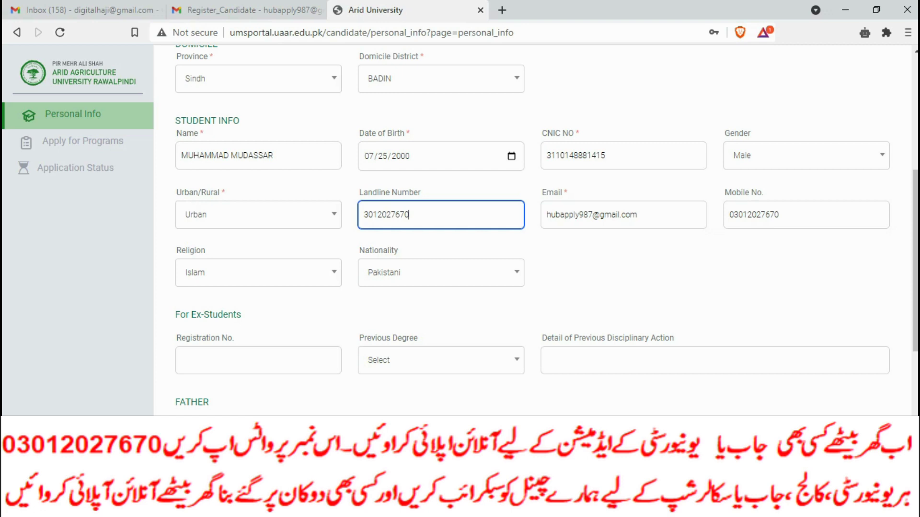
{"action": "scroll", "coordinate": [546, 230], "scroll_direction": "down", "scroll_amount": 6}
{"action": "key", "text": "Return"}
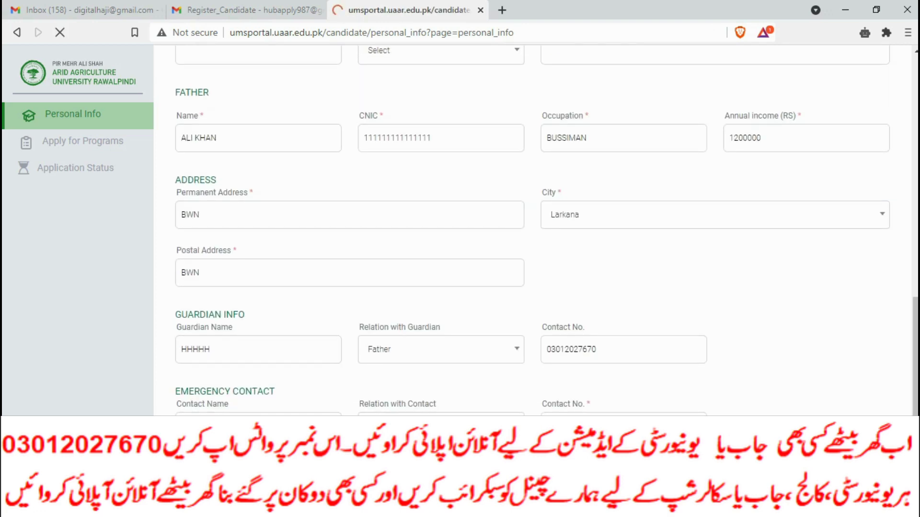
{"action": "scroll", "coordinate": [546, 230], "scroll_direction": "up", "scroll_amount": 13}
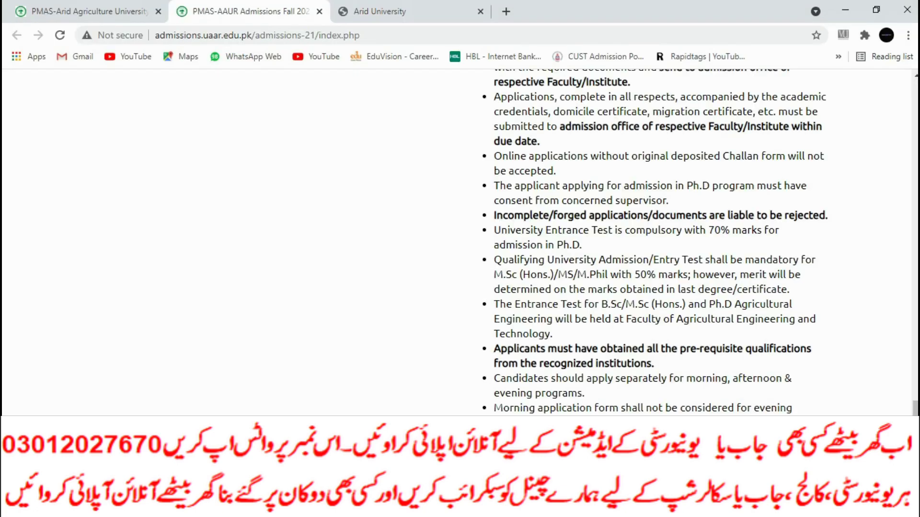
Wait for the submitted form to reload, ending on the Admissions Fall 2021 Important Note.
{"action": "scroll", "coordinate": [460, 240], "scroll_direction": "up", "scroll_amount": 20}
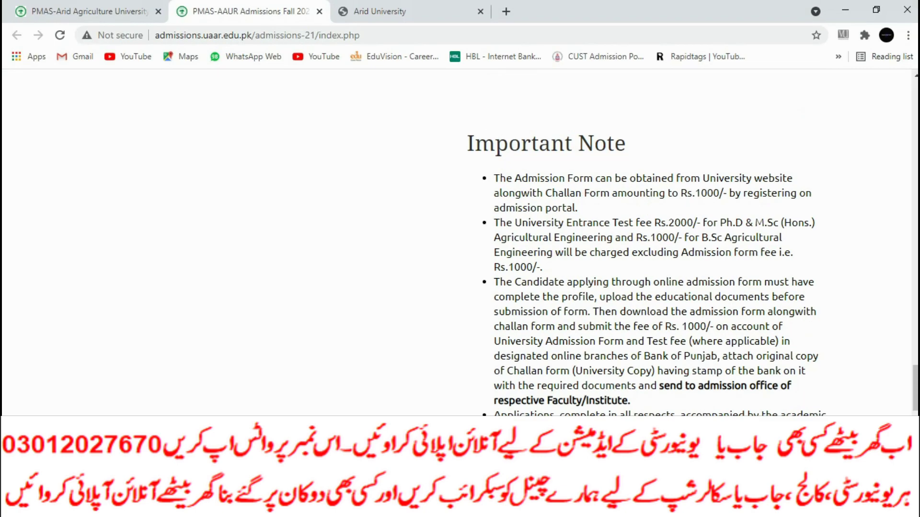
Scroll up to the Admission Fall 2021 banner, then return to the portal's dashboard tab.
{"action": "scroll", "coordinate": [460, 240], "scroll_direction": "up", "scroll_amount": 8}
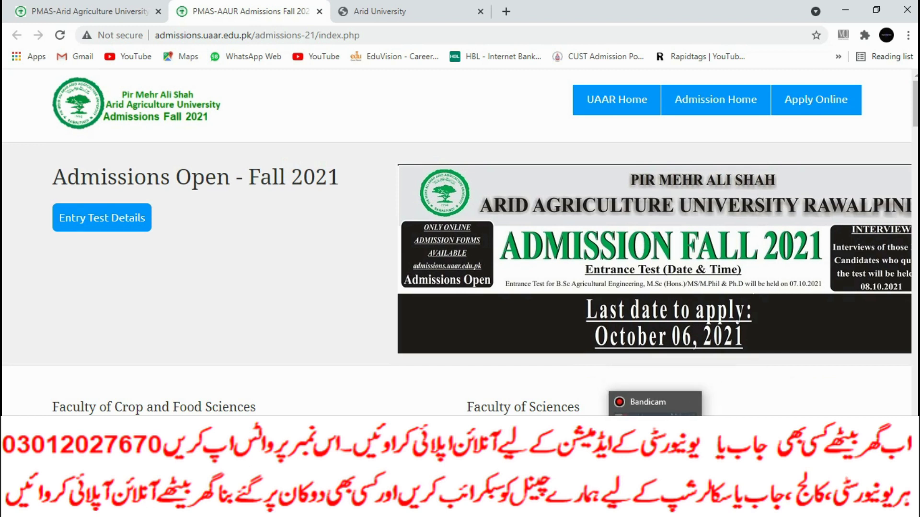
{"action": "left_click", "coordinate": [677, 508]}
{"action": "left_click", "coordinate": [677, 508]}
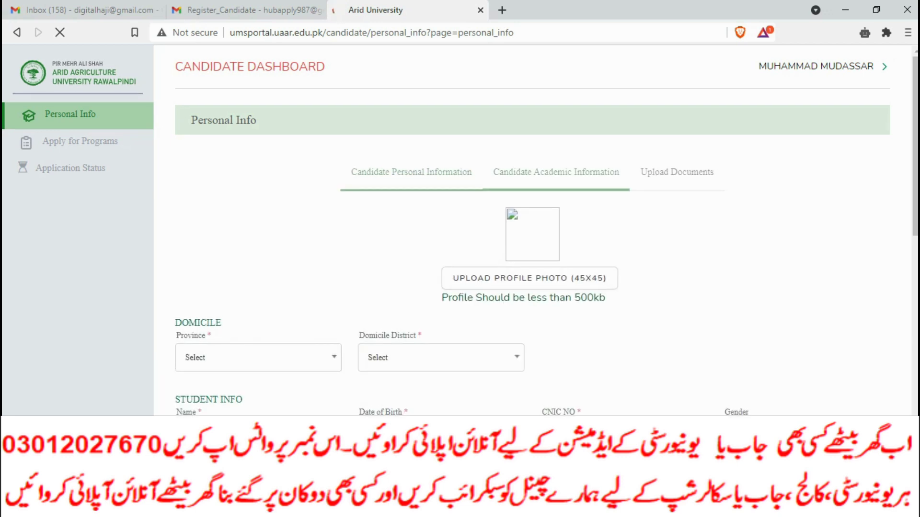
Set the domicile province to Khyber Pakhtoonkhwa, after trying Punjab and Sindh.
{"action": "scroll", "coordinate": [532, 230], "scroll_direction": "down", "scroll_amount": 10}
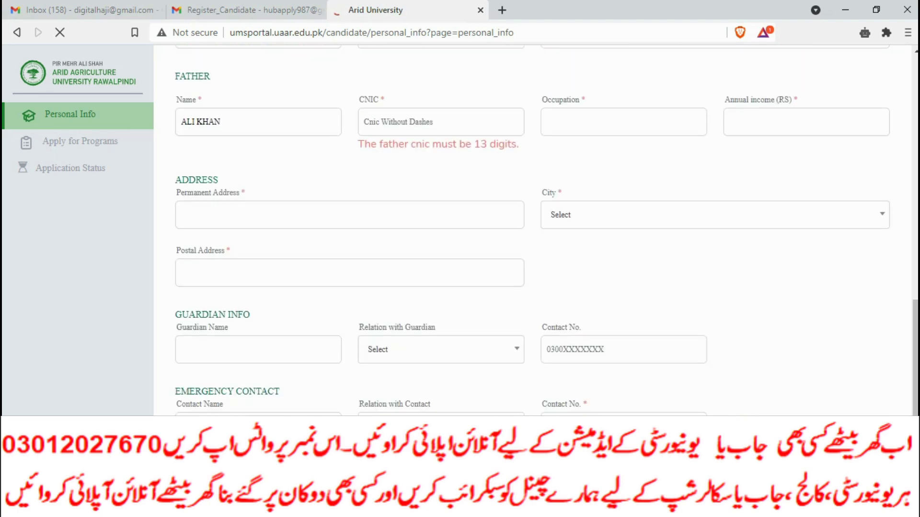
{"action": "scroll", "coordinate": [532, 230], "scroll_direction": "up", "scroll_amount": 12}
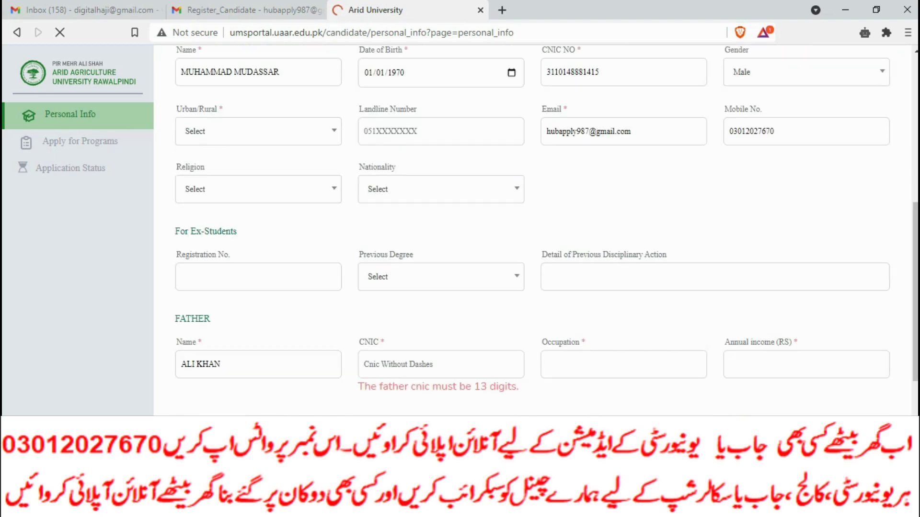
{"action": "left_click", "coordinate": [258, 216]}
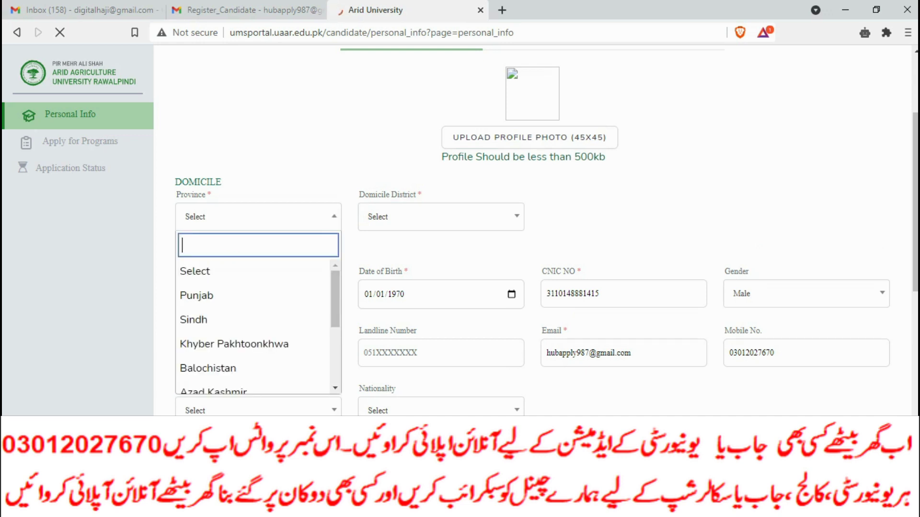
{"action": "left_click", "coordinate": [206, 294]}
{"action": "left_click", "coordinate": [440, 216]}
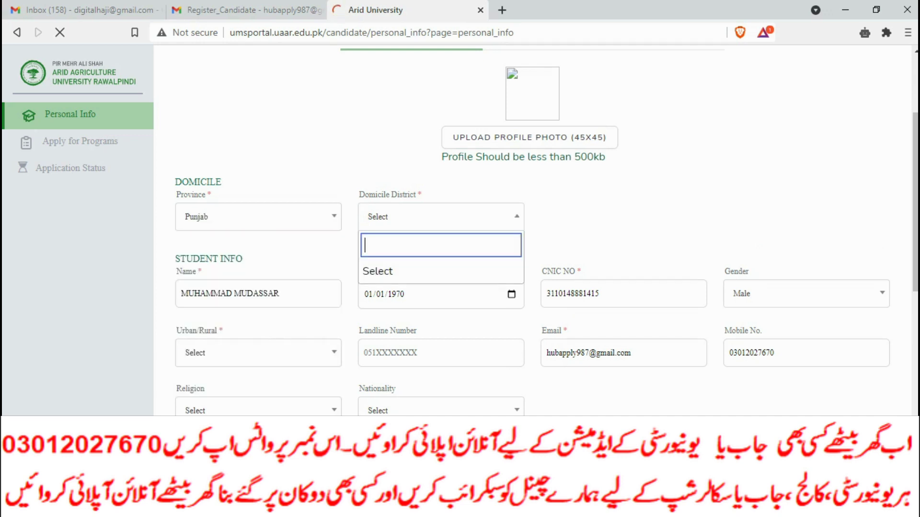
{"action": "left_click", "coordinate": [258, 217]}
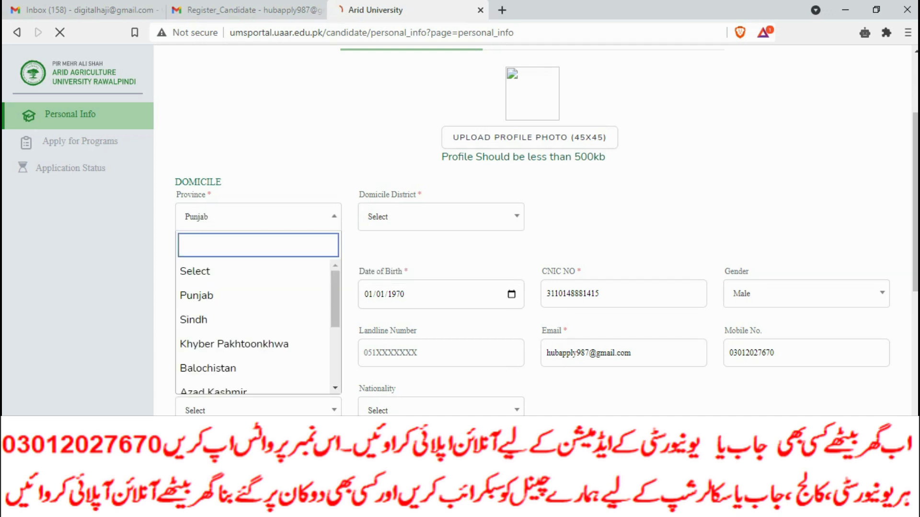
{"action": "left_click", "coordinate": [193, 320]}
{"action": "left_click", "coordinate": [440, 216]}
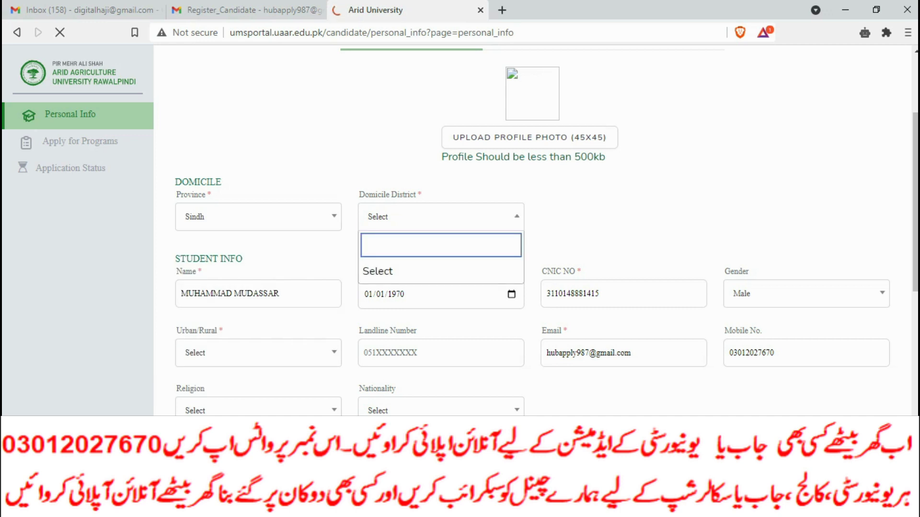
{"action": "left_click", "coordinate": [258, 216]}
{"action": "left_click", "coordinate": [258, 217]}
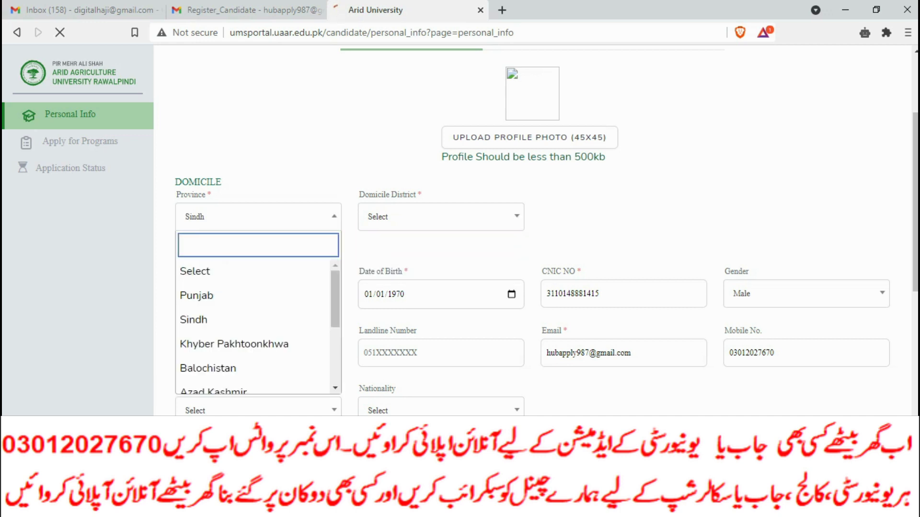
{"action": "left_click", "coordinate": [234, 344]}
Upload AD.jpg as the candidate's profile photo.
{"action": "left_click", "coordinate": [529, 137]}
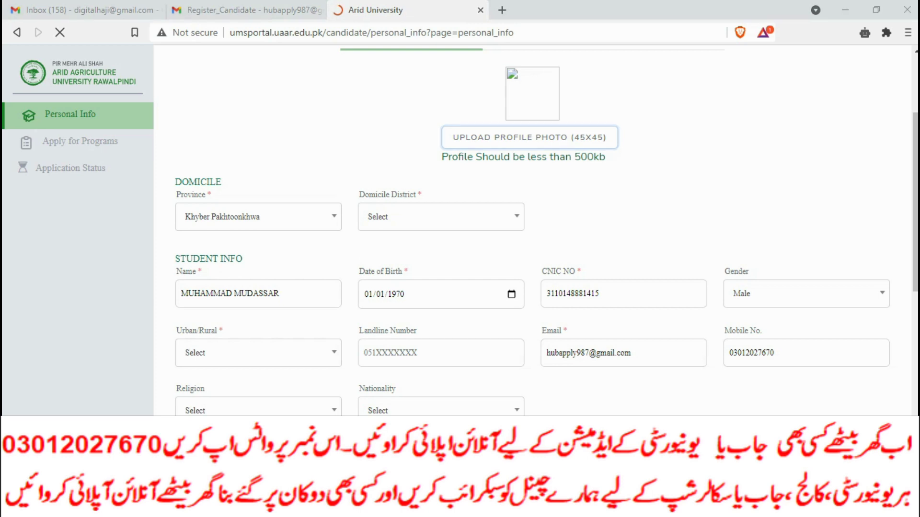
{"action": "type", "text": "AD"}
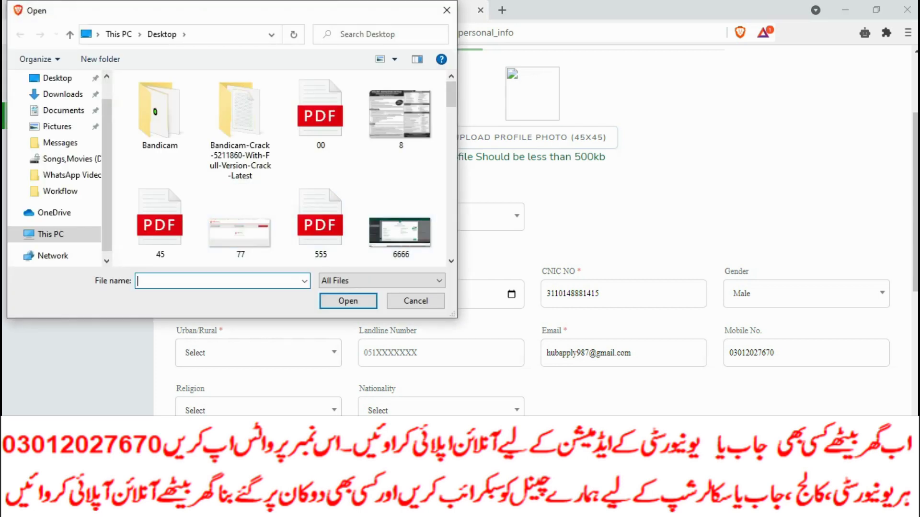
{"action": "key", "text": "Down"}
{"action": "key", "text": "Return"}
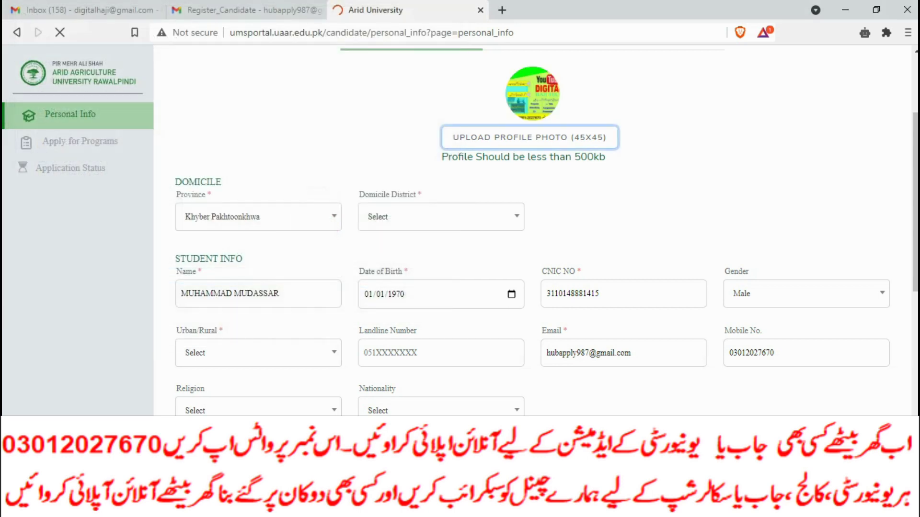
Mark the student as Urban with Pakistani nationality.
{"action": "scroll", "coordinate": [546, 230], "scroll_direction": "down", "scroll_amount": 3}
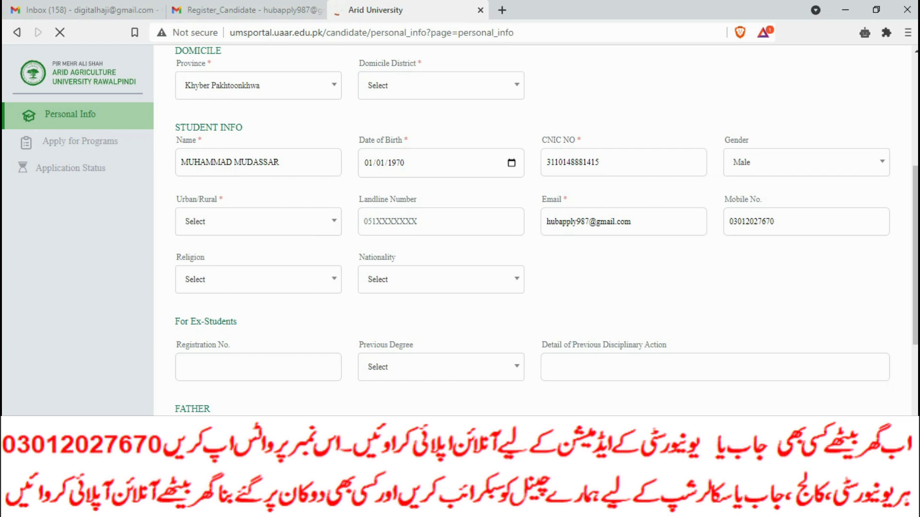
{"action": "left_click", "coordinate": [258, 221]}
{"action": "left_click", "coordinate": [191, 298]}
{"action": "left_click", "coordinate": [441, 279]}
{"action": "left_click", "coordinate": [384, 407]}
{"action": "scroll", "coordinate": [532, 230], "scroll_direction": "down", "scroll_amount": 5}
{"action": "left_click", "coordinate": [440, 251]}
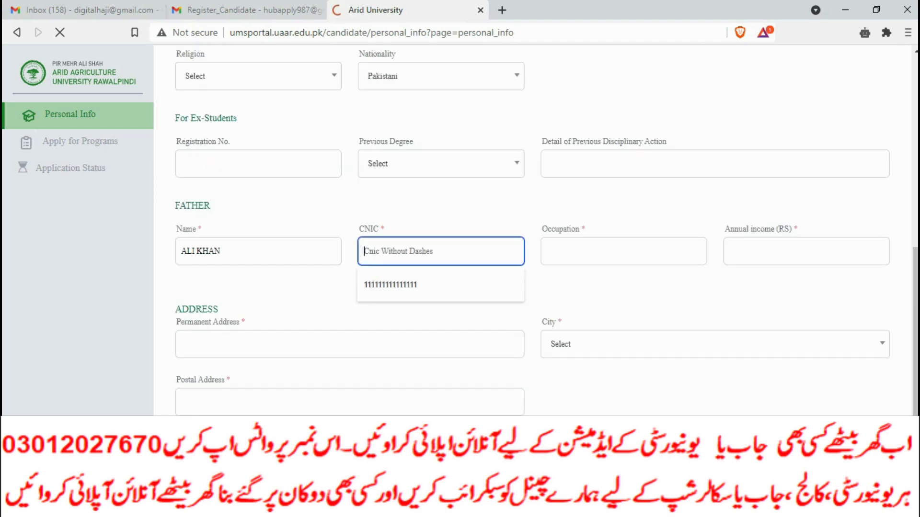
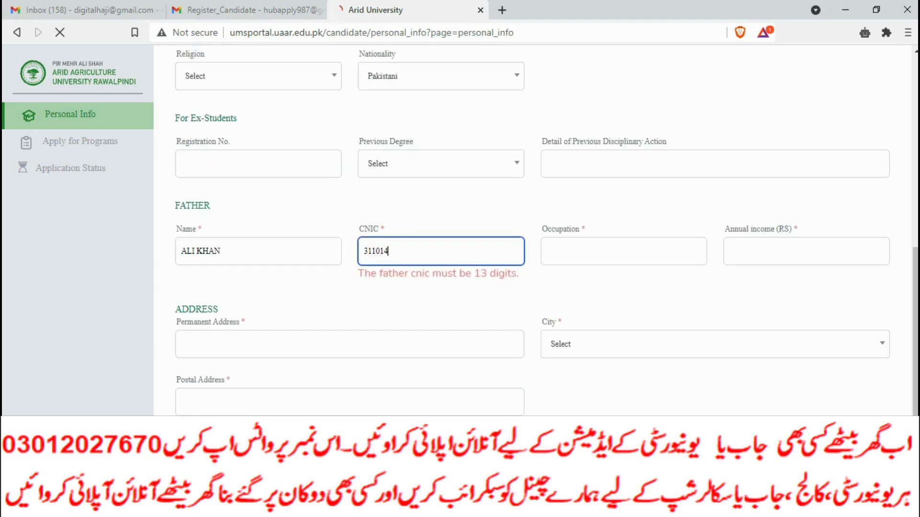
{"action": "key", "text": "Tab"}
{"action": "key", "text": "Down"}
{"action": "key", "text": "Tab"}
{"action": "type", "text": "3333333333333"}
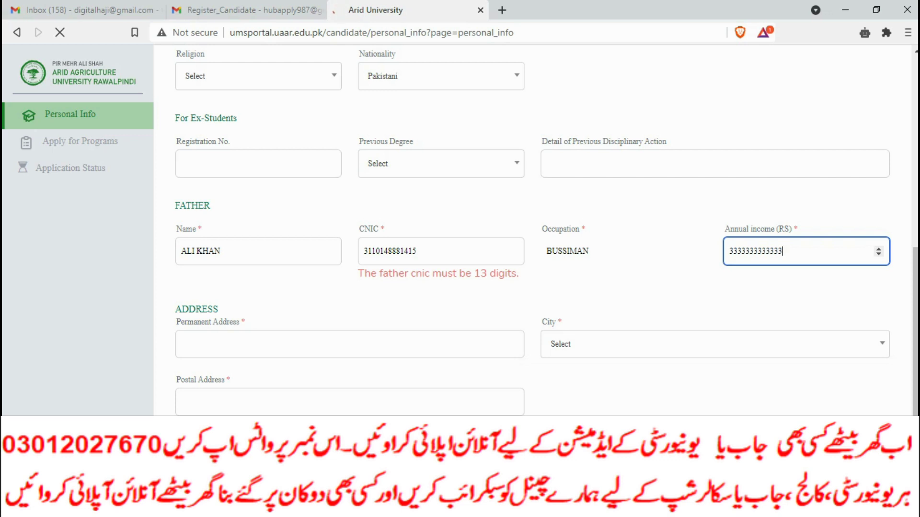
{"action": "left_click", "coordinate": [713, 163]}
Fill both addresses and the city from the saved address suggestion.
{"action": "scroll", "coordinate": [526, 230], "scroll_direction": "down", "scroll_amount": 3}
{"action": "left_click", "coordinate": [350, 214]}
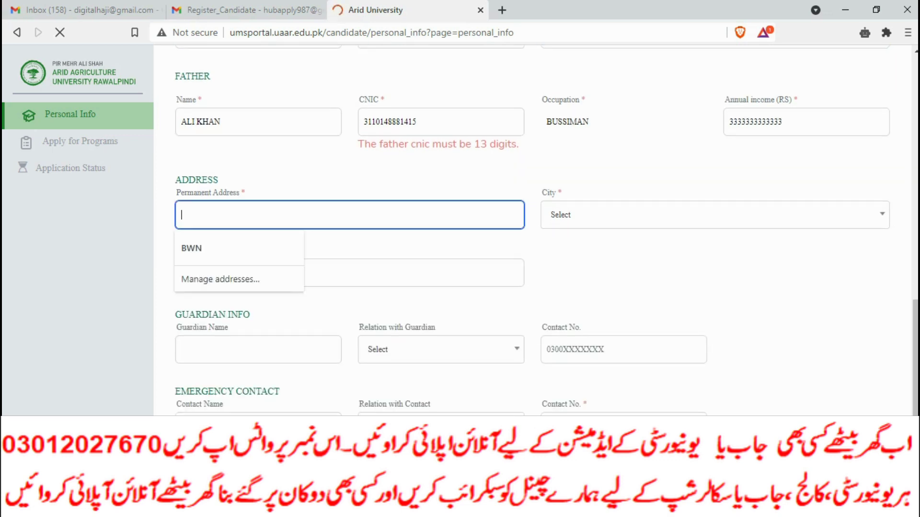
{"action": "key", "text": "Down"}
{"action": "key", "text": "Return"}
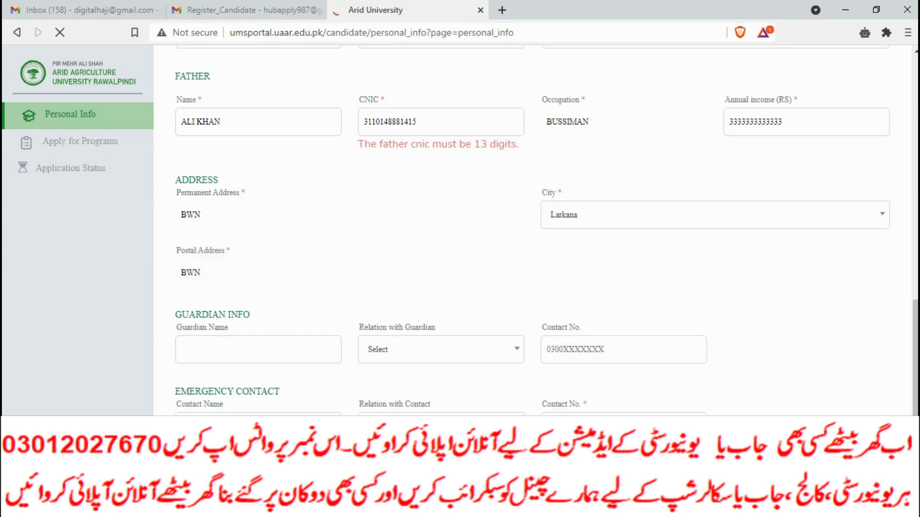
Fill the guardian's name, relation Mother and contact number from autofill suggestions.
{"action": "left_click", "coordinate": [258, 350]}
{"action": "key", "text": "Down"}
{"action": "key", "text": "Return"}
{"action": "key", "text": "Tab"}
{"action": "key", "text": "Down"}
{"action": "key", "text": "Down"}
{"action": "key", "text": "Return"}
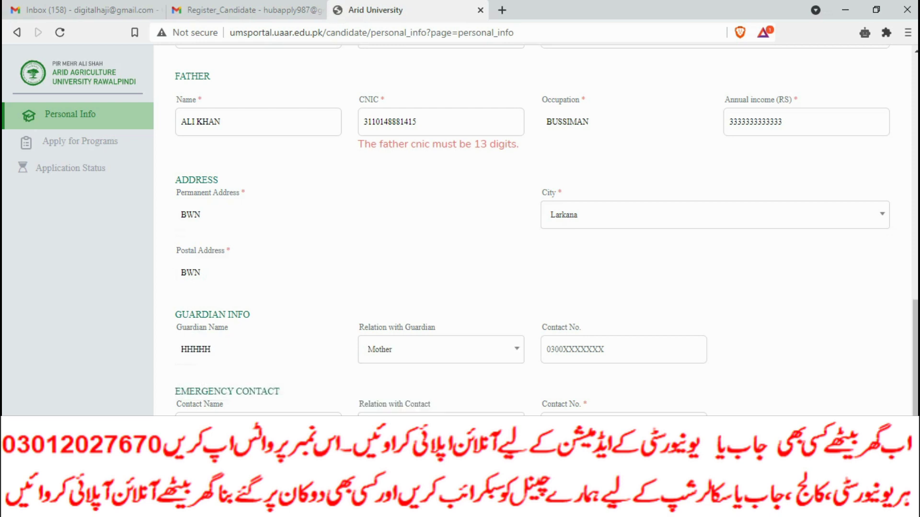
{"action": "key", "text": "Tab"}
{"action": "key", "text": "Down"}
{"action": "key", "text": "Return"}
{"action": "key", "text": "Tab"}
{"action": "key", "text": "Tab"}
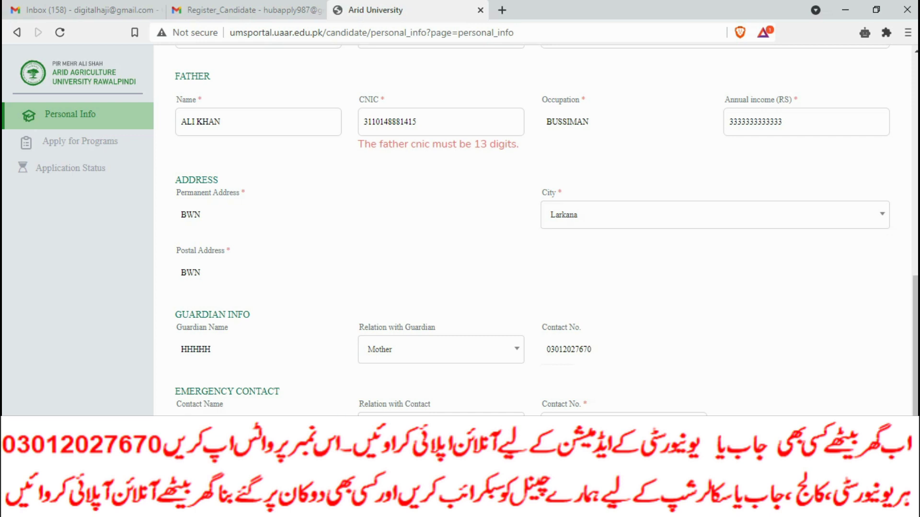
{"action": "key", "text": "Return"}
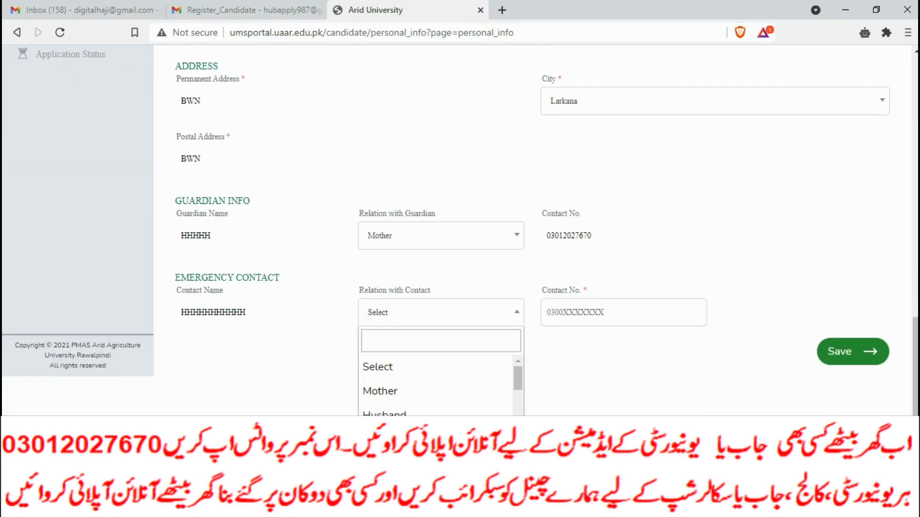
{"action": "key", "text": "Escape"}
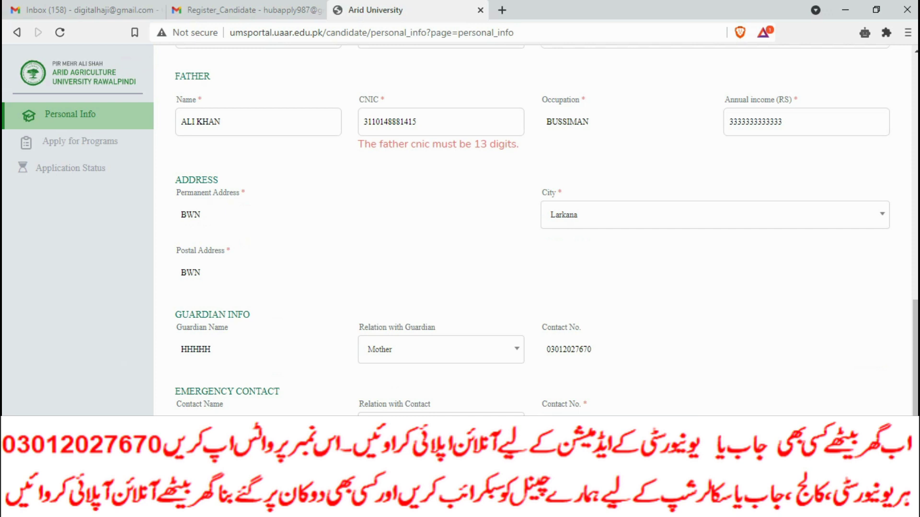
Choose Islam as the student's religion.
{"action": "scroll", "coordinate": [546, 229], "scroll_direction": "up", "scroll_amount": 6}
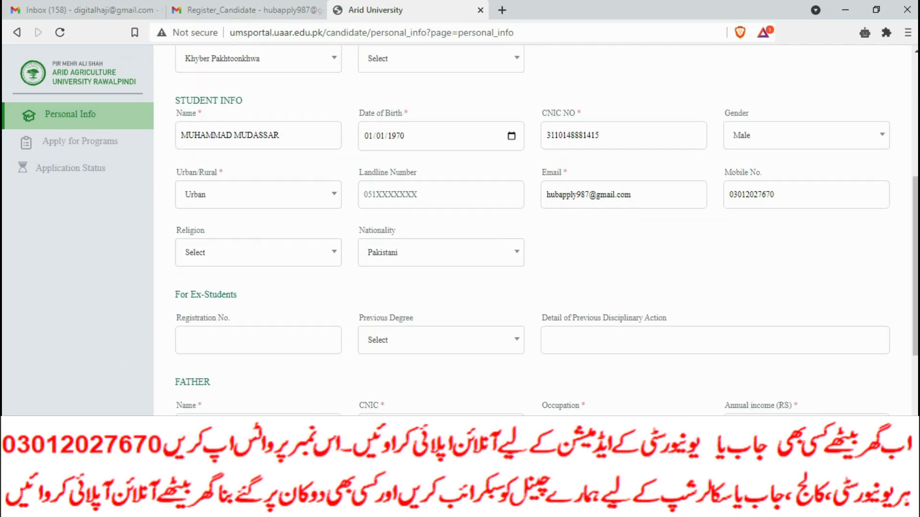
{"action": "left_click", "coordinate": [258, 252]}
{"action": "left_click", "coordinate": [193, 329]}
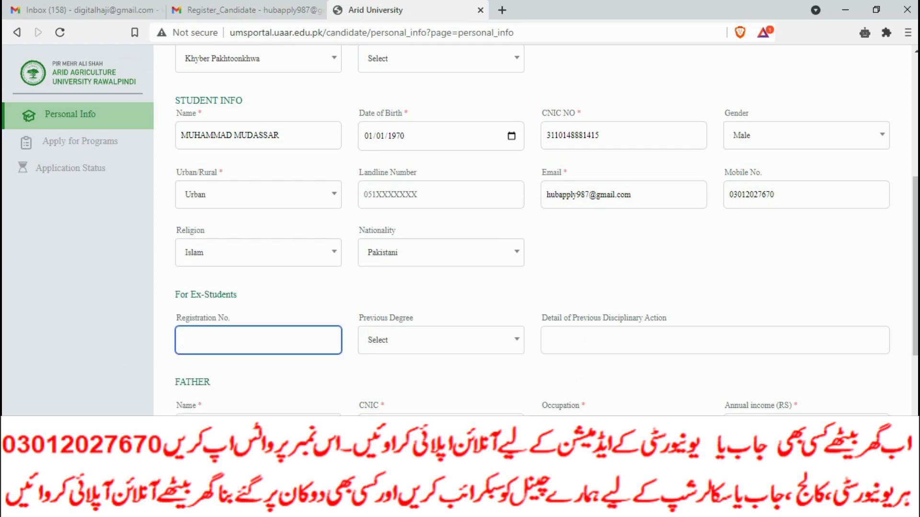
Fill the landline number from the suggested phone number.
{"action": "left_click", "coordinate": [441, 195]}
{"action": "key", "text": "Down"}
{"action": "key", "text": "Return"}
{"action": "scroll", "coordinate": [546, 230], "scroll_direction": "up", "scroll_amount": 3}
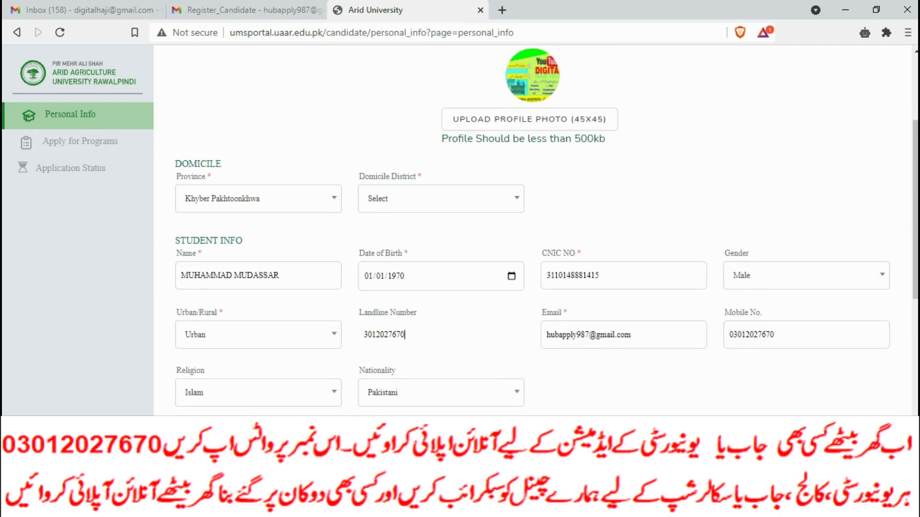
Change the domicile province to Sindh, passing through Punjab, with no district available.
{"action": "left_click", "coordinate": [441, 198]}
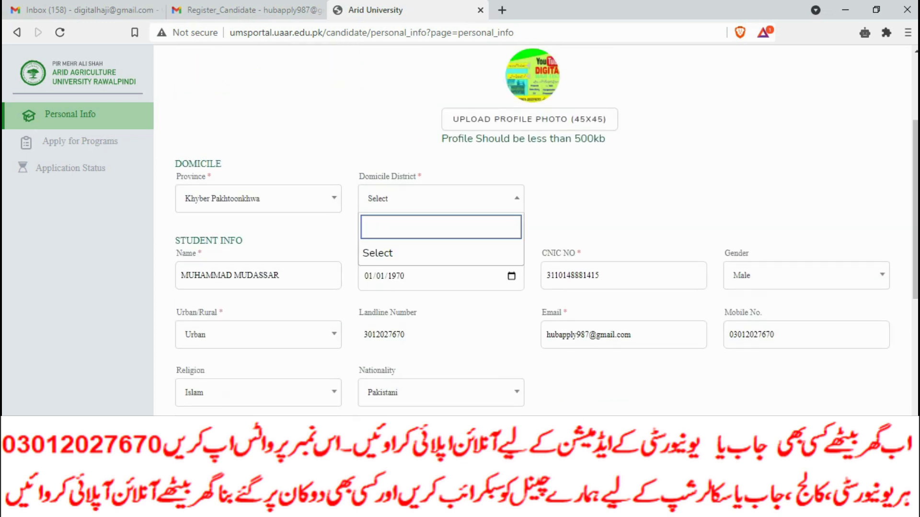
{"action": "left_click", "coordinate": [259, 198]}
{"action": "scroll", "coordinate": [254, 309], "scroll_direction": "down", "scroll_amount": 2}
{"action": "scroll", "coordinate": [254, 309], "scroll_direction": "up", "scroll_amount": 2}
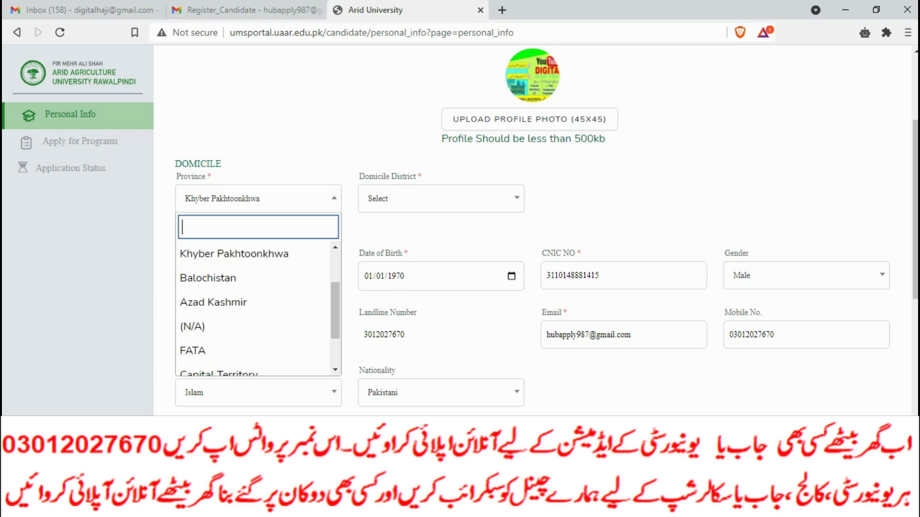
{"action": "left_click", "coordinate": [197, 277]}
{"action": "left_click", "coordinate": [440, 198]}
{"action": "left_click", "coordinate": [440, 198]}
{"action": "left_click", "coordinate": [441, 198]}
{"action": "left_click", "coordinate": [441, 199]}
{"action": "left_click", "coordinate": [259, 198]}
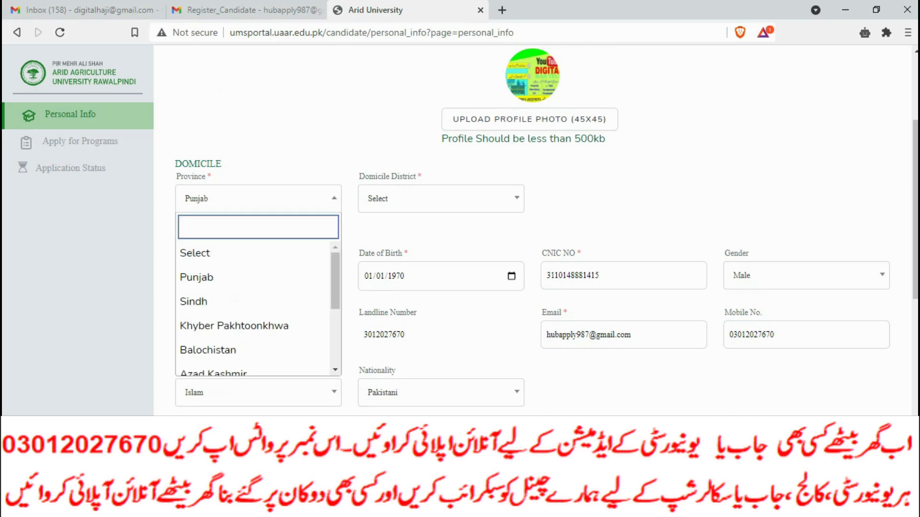
{"action": "left_click", "coordinate": [193, 301]}
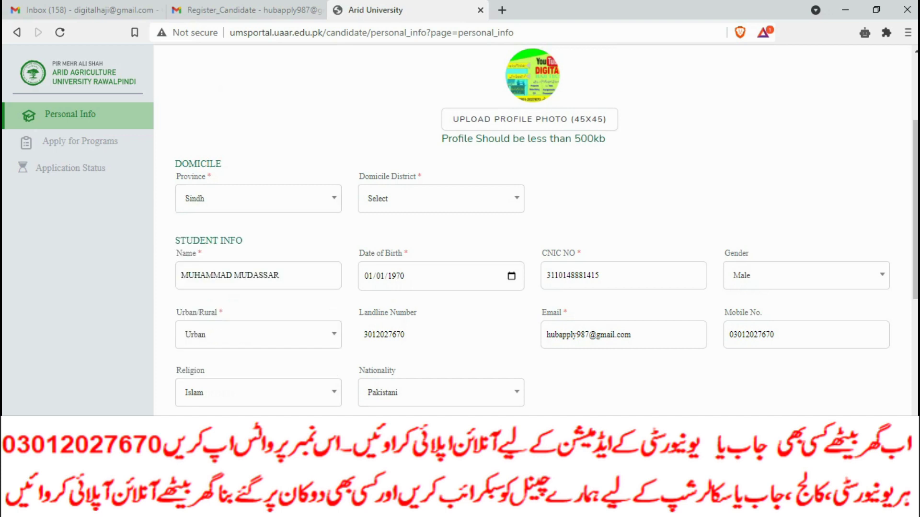
{"action": "scroll", "coordinate": [531, 229], "scroll_direction": "down", "scroll_amount": 8}
{"action": "scroll", "coordinate": [532, 230], "scroll_direction": "up", "scroll_amount": 11}
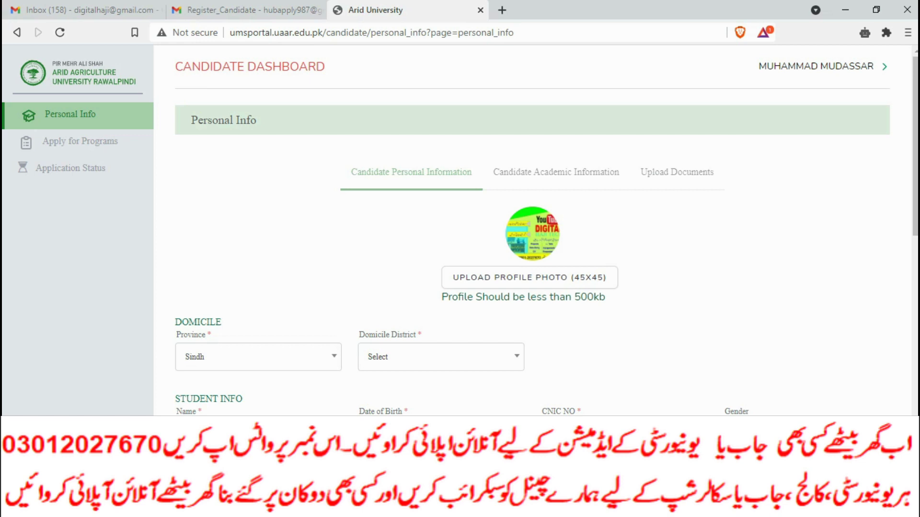
Switch to the Candidate Academic Information form and open the Degree Name list.
{"action": "left_click", "coordinate": [440, 357]}
{"action": "left_click", "coordinate": [441, 357]}
{"action": "left_click", "coordinate": [266, 265]}
{"action": "key", "text": "Escape"}
{"action": "left_click", "coordinate": [266, 265]}
Choose Matric as the degree and enter the registration number.
{"action": "left_click", "coordinate": [206, 343]}
{"action": "left_click", "coordinate": [265, 265]}
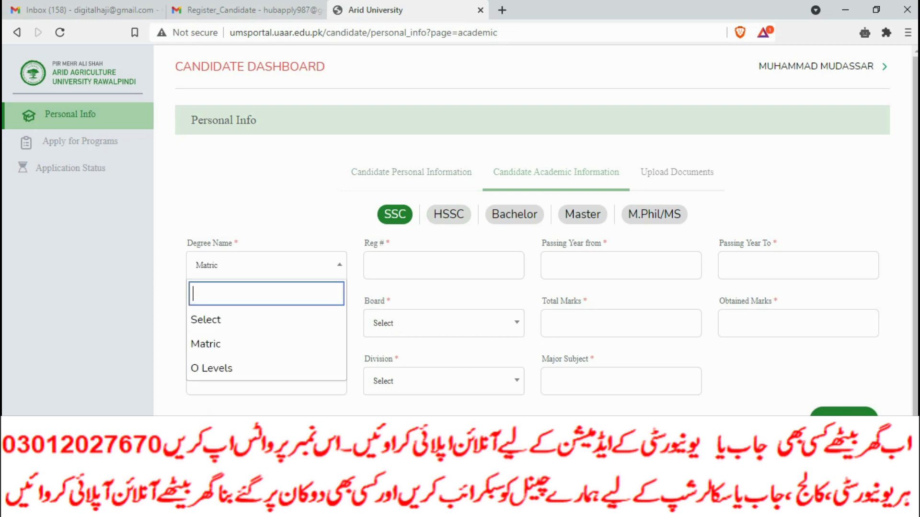
{"action": "key", "text": "Escape"}
{"action": "left_click", "coordinate": [443, 265]}
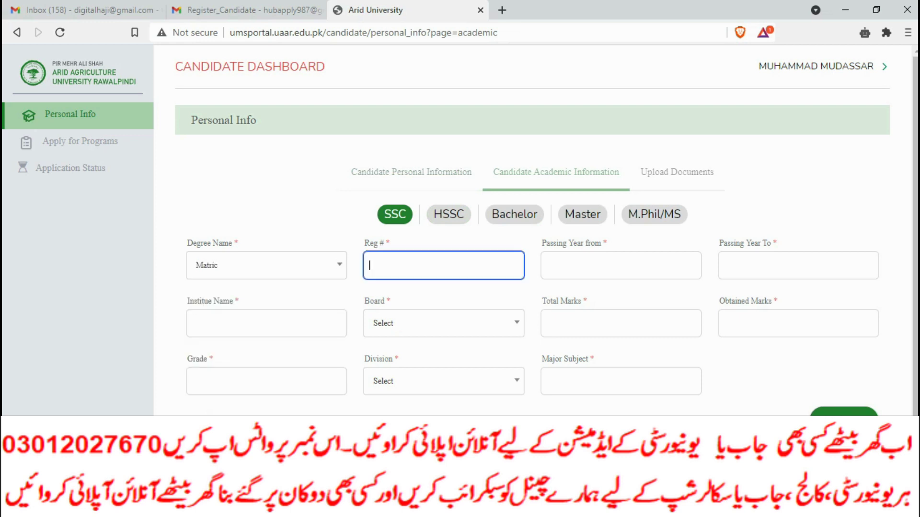
{"action": "type", "text": "4444444"}
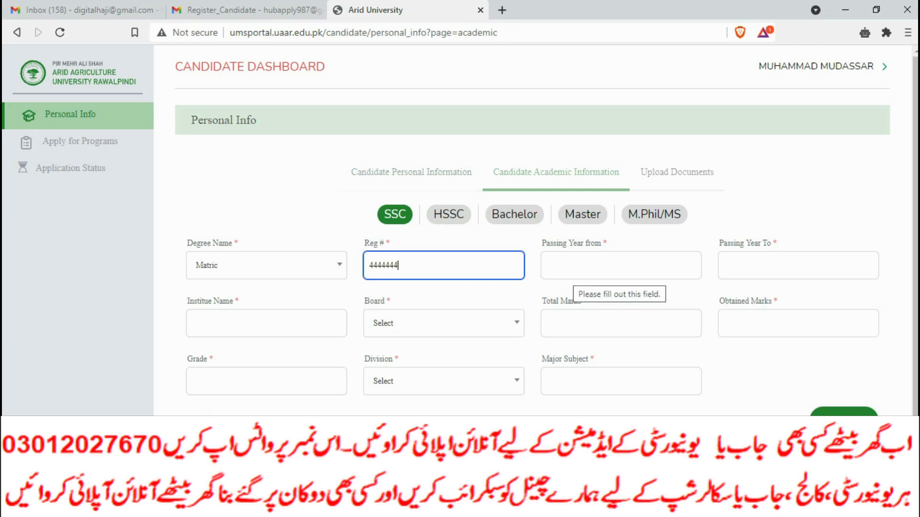
Set the passing years to 2017 through 2019.
{"action": "left_click", "coordinate": [580, 273]}
{"action": "type", "text": "2019"}
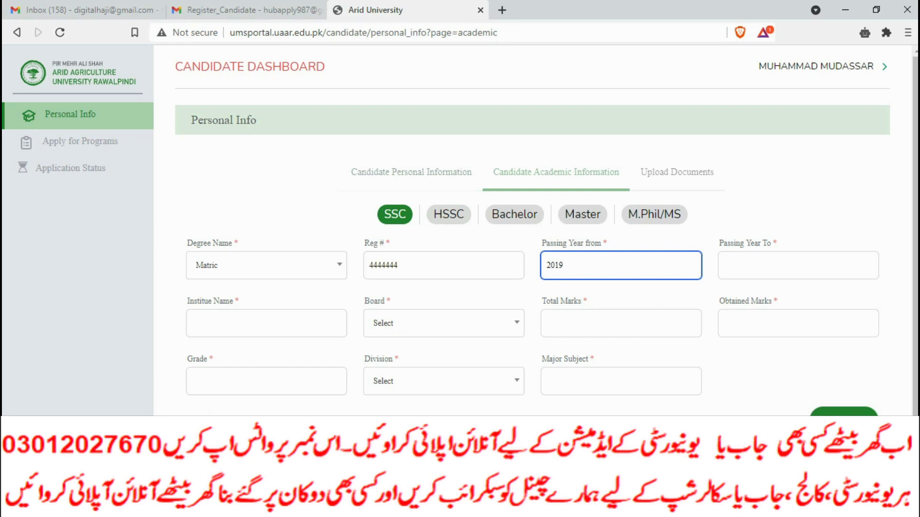
{"action": "left_click", "coordinate": [798, 264]}
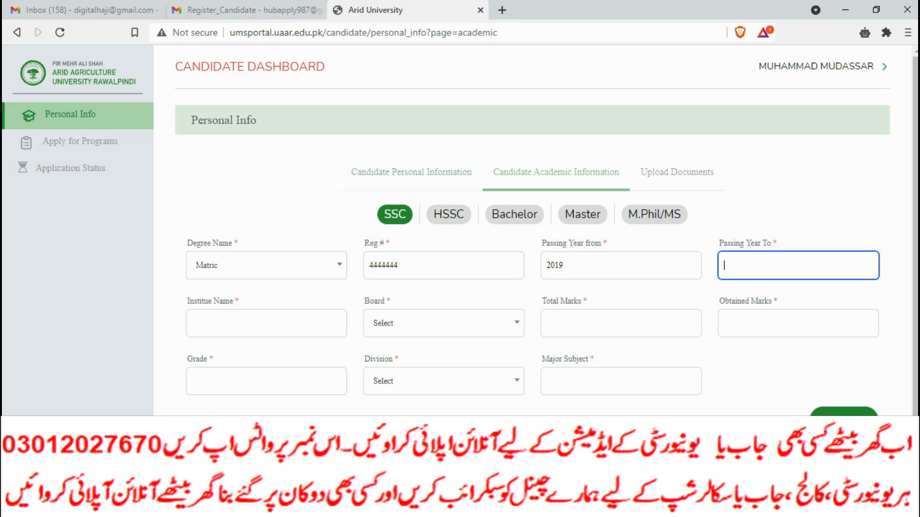
{"action": "left_click", "coordinate": [563, 265]}
{"action": "key", "text": "BackSpace"}
{"action": "key", "text": "BackSpace"}
{"action": "type", "text": "0"}
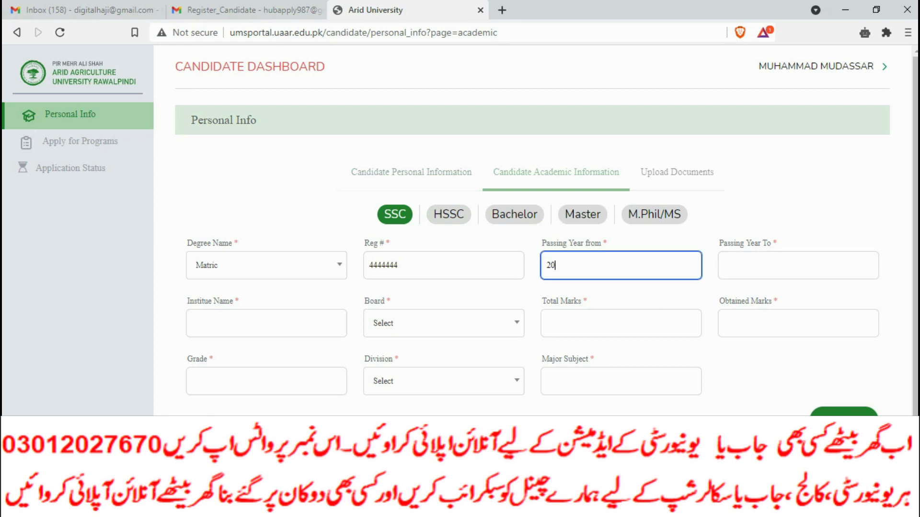
{"action": "type", "text": "1"}
{"action": "key", "text": "BackSpace"}
{"action": "key", "text": "BackSpace"}
{"action": "type", "text": "17"}
{"action": "left_click", "coordinate": [726, 265]}
{"action": "type", "text": "20"}
{"action": "key", "text": "BackSpace"}
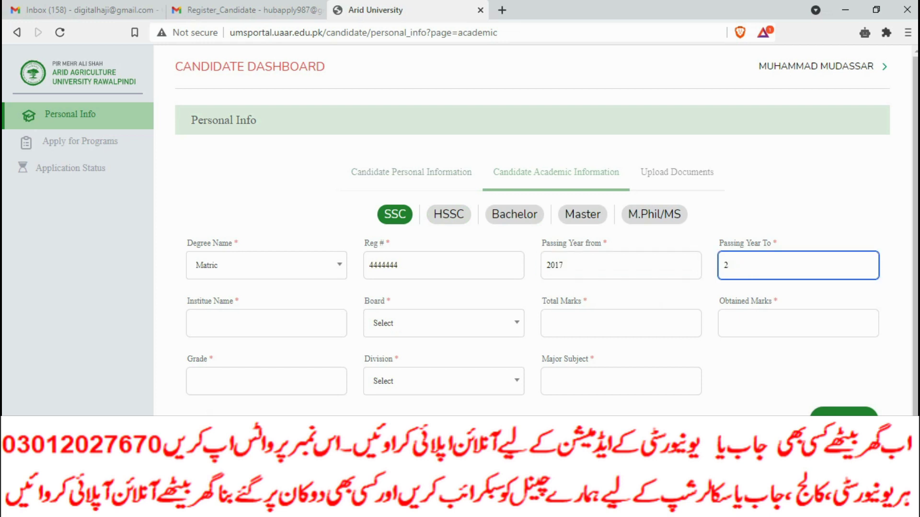
{"action": "type", "text": "1"}
{"action": "type", "text": "018"}
{"action": "key", "text": "BackSpace"}
{"action": "key", "text": "BackSpace"}
{"action": "key", "text": "BackSpace"}
{"action": "type", "text": "019"}
Enter institute name HHHHHH and select board B.I.S.E Bahawalpur.
{"action": "left_click", "coordinate": [267, 323]}
{"action": "type", "text": "HHHHHH"}
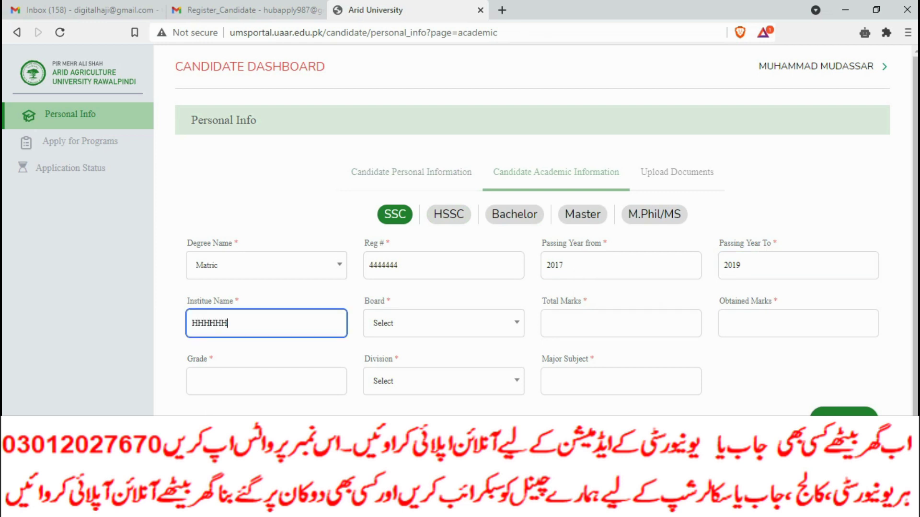
{"action": "key", "text": "Tab"}
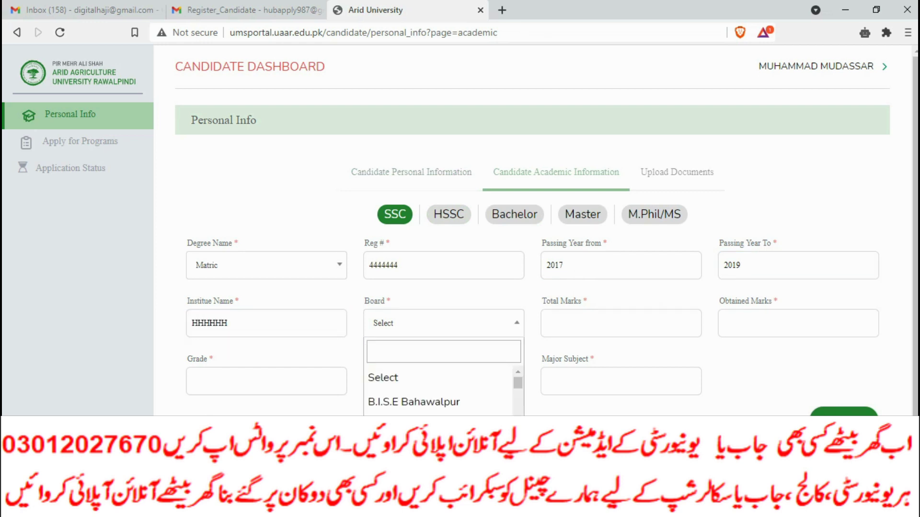
{"action": "key", "text": "Down"}
{"action": "key", "text": "Return"}
Enter total marks 1100, obtained marks 1010 and grade A.
{"action": "left_click", "coordinate": [621, 324]}
{"action": "type", "text": "1100"}
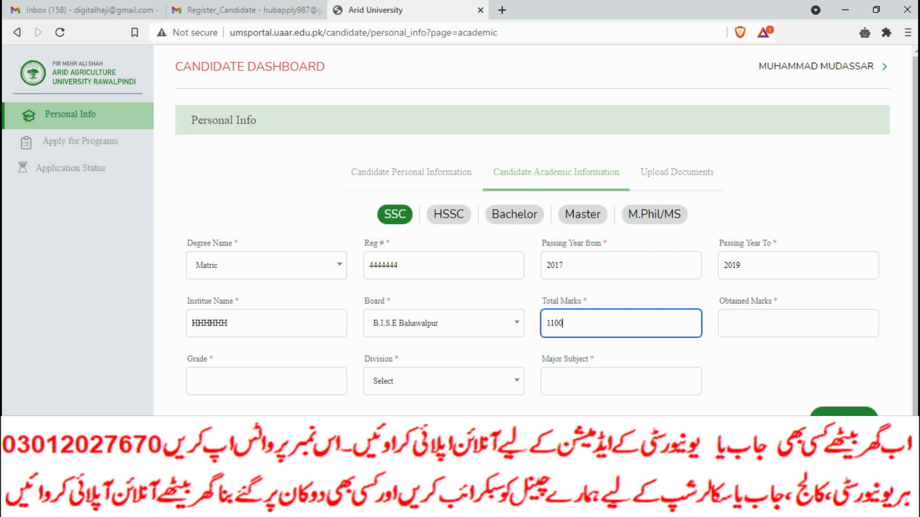
{"action": "key", "text": "Tab"}
{"action": "type", "text": "11"}
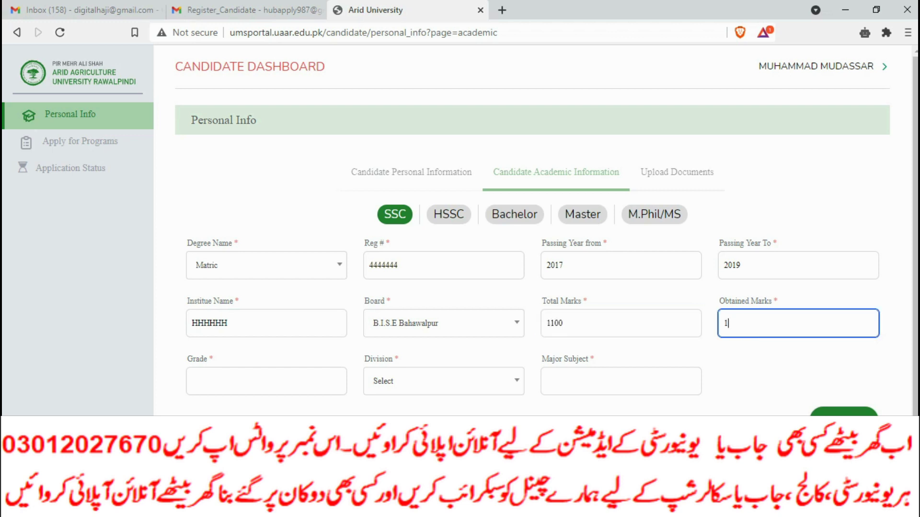
{"action": "key", "text": "BackSpace"}
{"action": "type", "text": "0-0"}
{"action": "key", "text": "BackSpace"}
{"action": "type", "text": "10"}
{"action": "key", "text": "Tab"}
{"action": "type", "text": "A"}
{"action": "key", "text": "BackSpace"}
{"action": "type", "text": "A"}
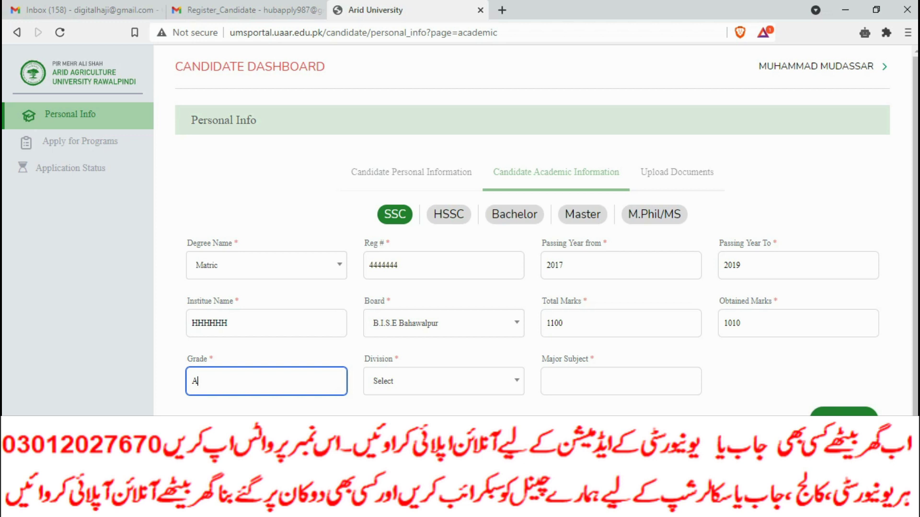
Choose 1st Division, enter major subject SCIENCE and submit the SSC record.
{"action": "left_click", "coordinate": [443, 380]}
{"action": "key", "text": "Down"}
{"action": "key", "text": "Return"}
{"action": "key", "text": "Tab"}
{"action": "type", "text": "S"}
{"action": "key", "text": "BackSpace"}
{"action": "type", "text": "SCIEM"}
{"action": "type", "text": "CE"}
{"action": "key", "text": "BackSpace"}
{"action": "key", "text": "BackSpace"}
{"action": "key", "text": "BackSpace"}
{"action": "type", "text": "NCE"}
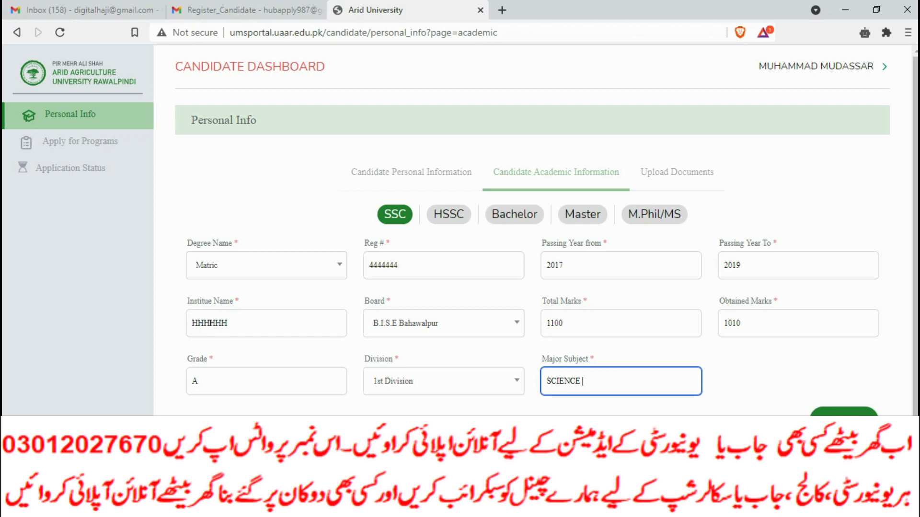
{"action": "key", "text": "Return"}
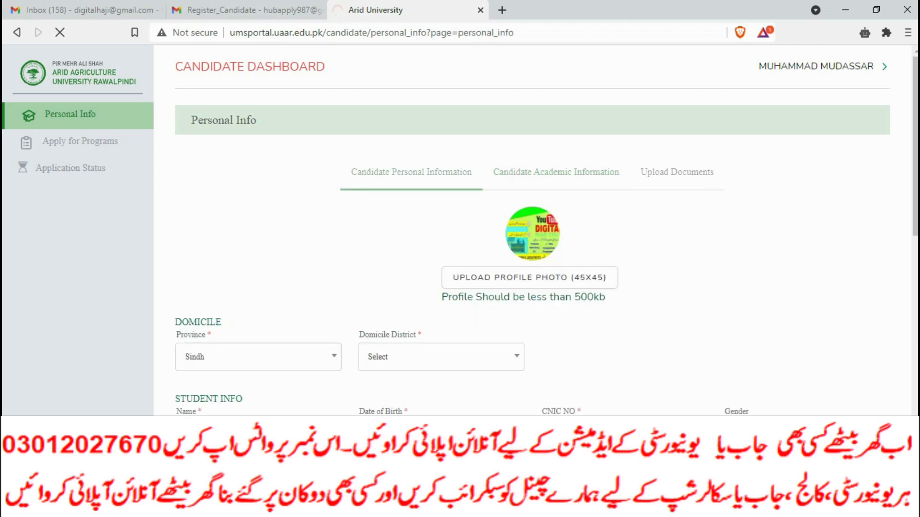
{"action": "left_click", "coordinate": [441, 356]}
{"action": "scroll", "coordinate": [546, 235], "scroll_direction": "down", "scroll_amount": 5}
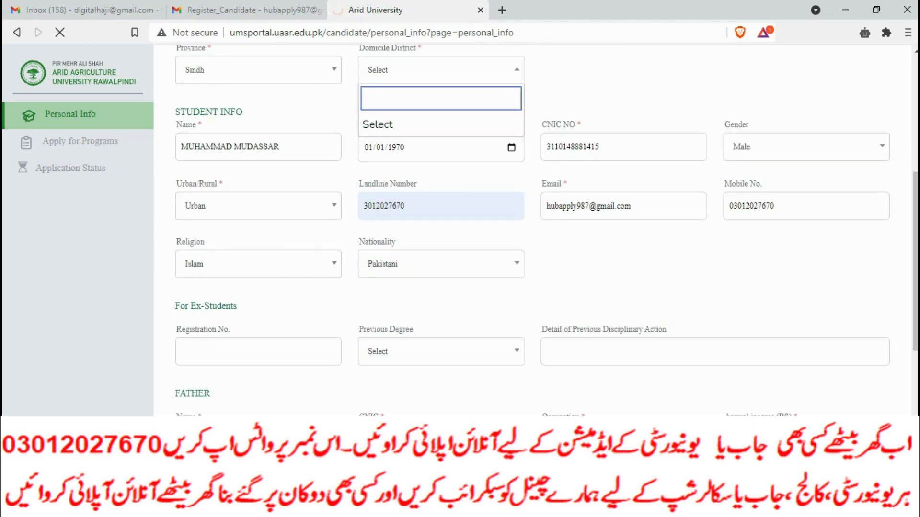
{"action": "scroll", "coordinate": [546, 230], "scroll_direction": "down", "scroll_amount": 4}
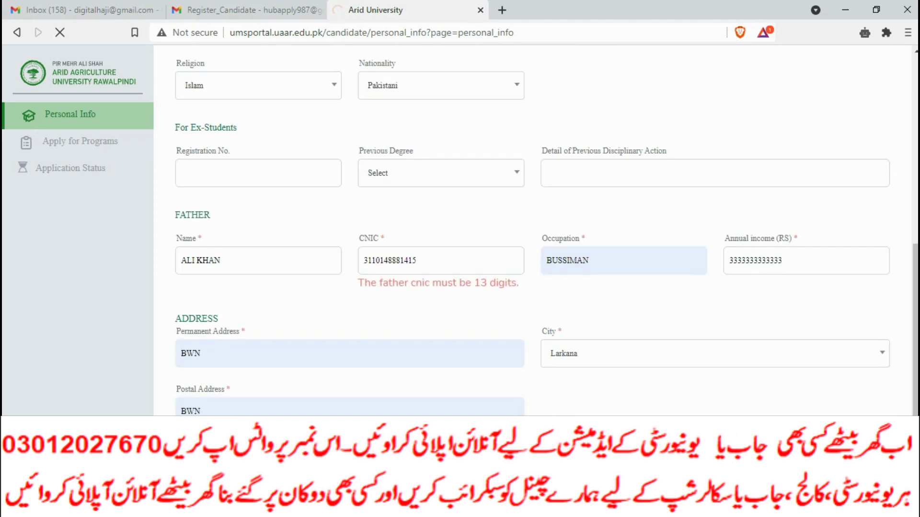
{"action": "scroll", "coordinate": [546, 230], "scroll_direction": "up", "scroll_amount": 10}
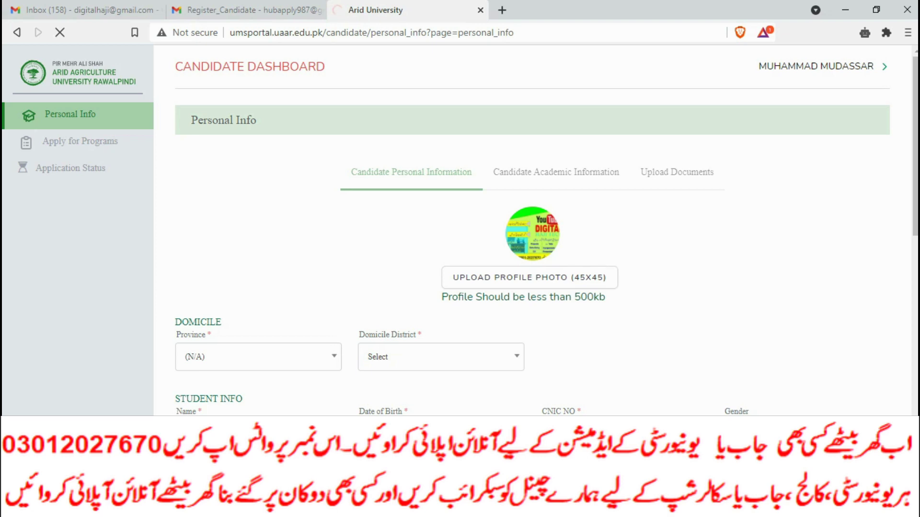
{"action": "scroll", "coordinate": [531, 230], "scroll_direction": "down", "scroll_amount": 5}
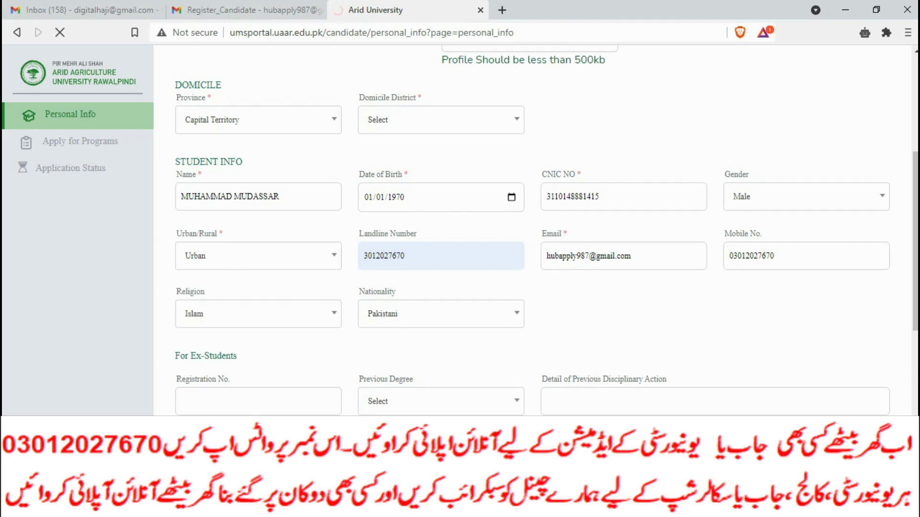
{"action": "scroll", "coordinate": [532, 230], "scroll_direction": "up", "scroll_amount": 4}
{"action": "left_click", "coordinate": [441, 313]}
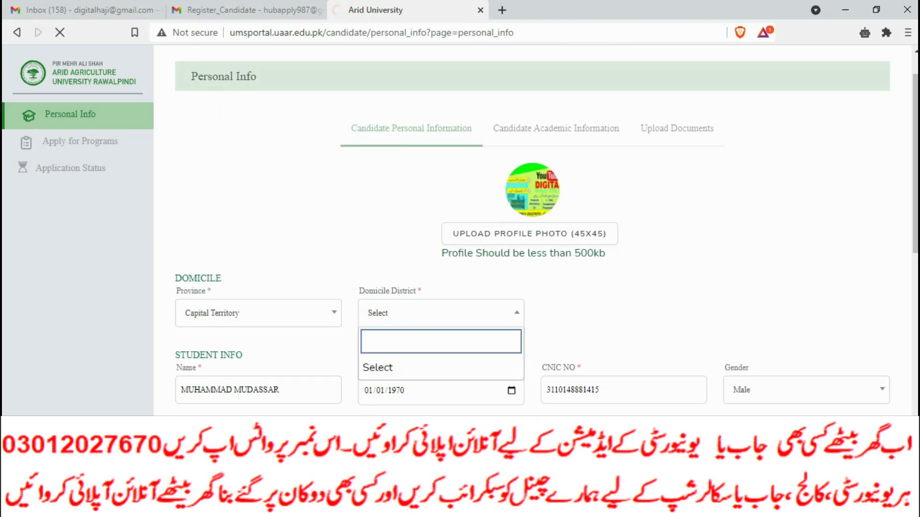
{"action": "left_click", "coordinate": [556, 128]}
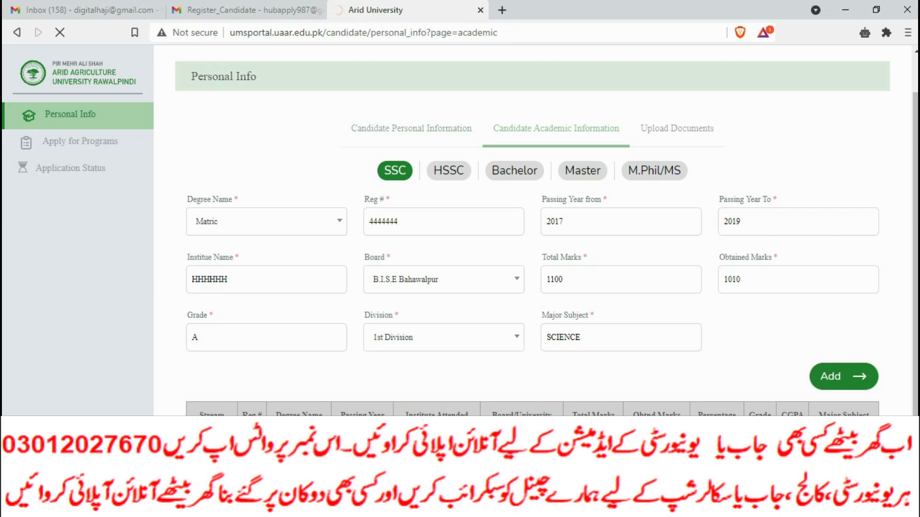
View the HSSC and Bachelor records and Upload Documents page, then back out of the Gateway Timeout.
{"action": "scroll", "coordinate": [546, 230], "scroll_direction": "down", "scroll_amount": 1}
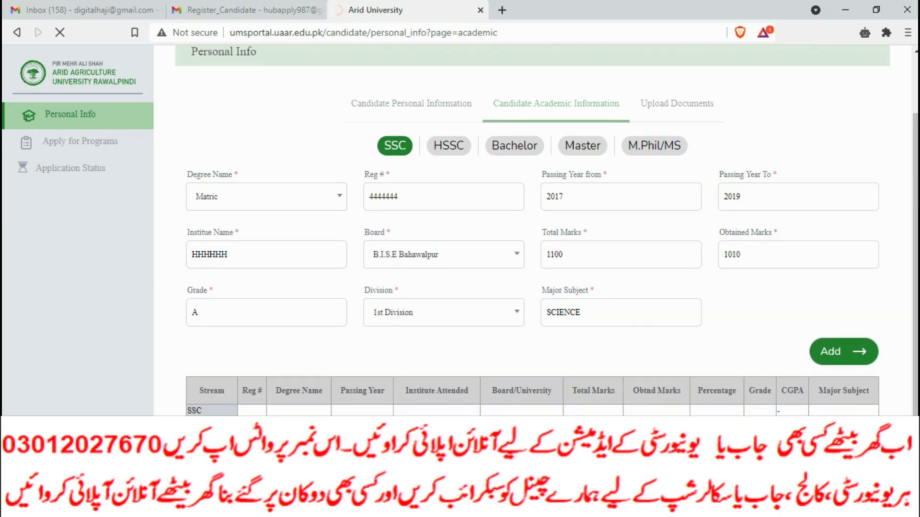
{"action": "left_click", "coordinate": [448, 145]}
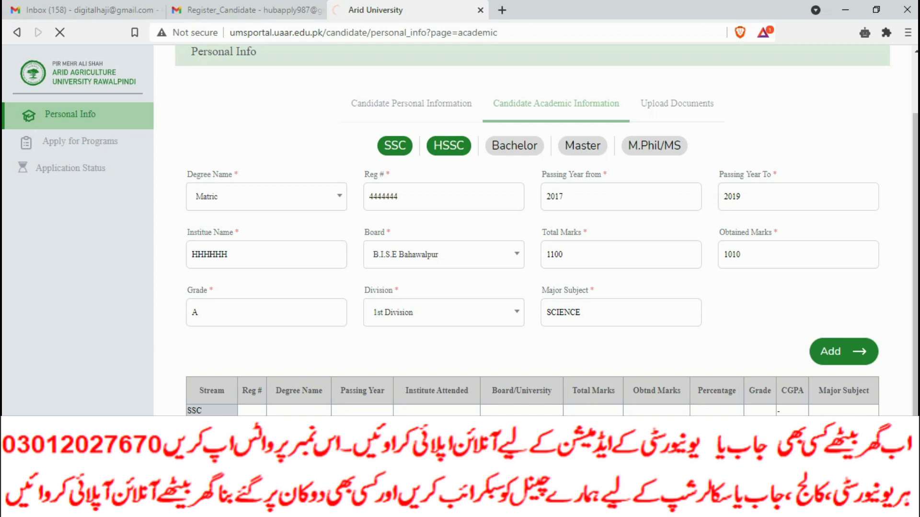
{"action": "left_click", "coordinate": [514, 146]}
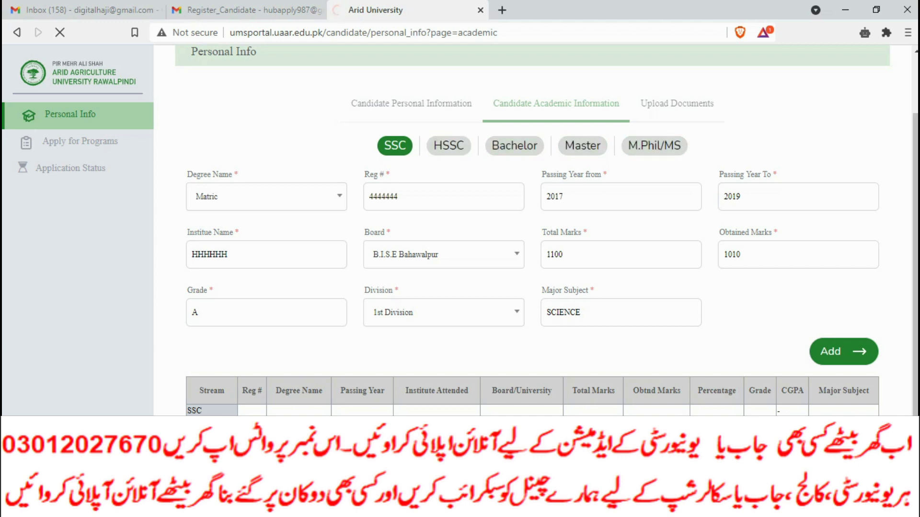
{"action": "left_click", "coordinate": [677, 103]}
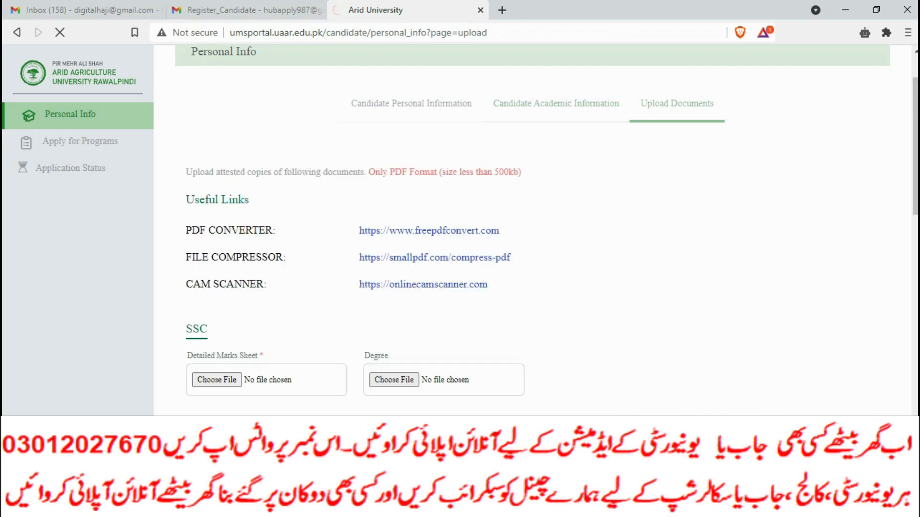
{"action": "scroll", "coordinate": [532, 230], "scroll_direction": "down", "scroll_amount": 2}
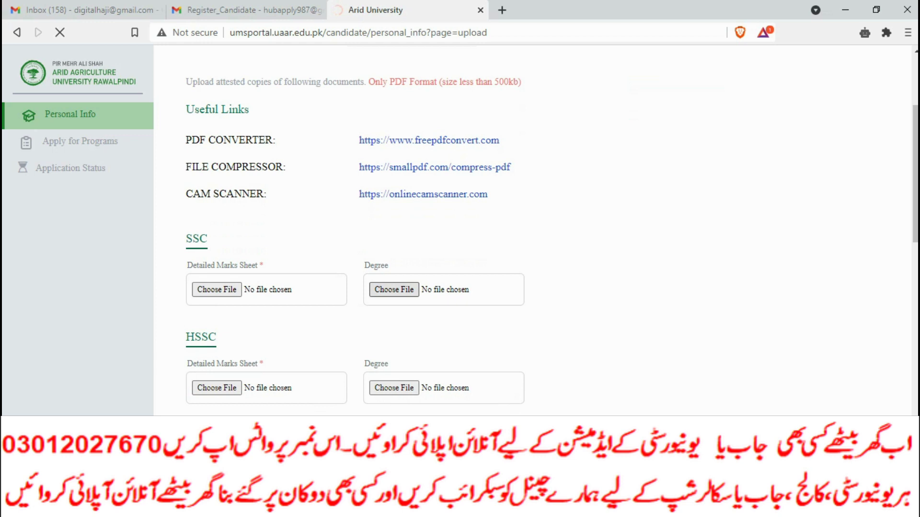
{"action": "scroll", "coordinate": [355, 228], "scroll_direction": "down", "scroll_amount": 5}
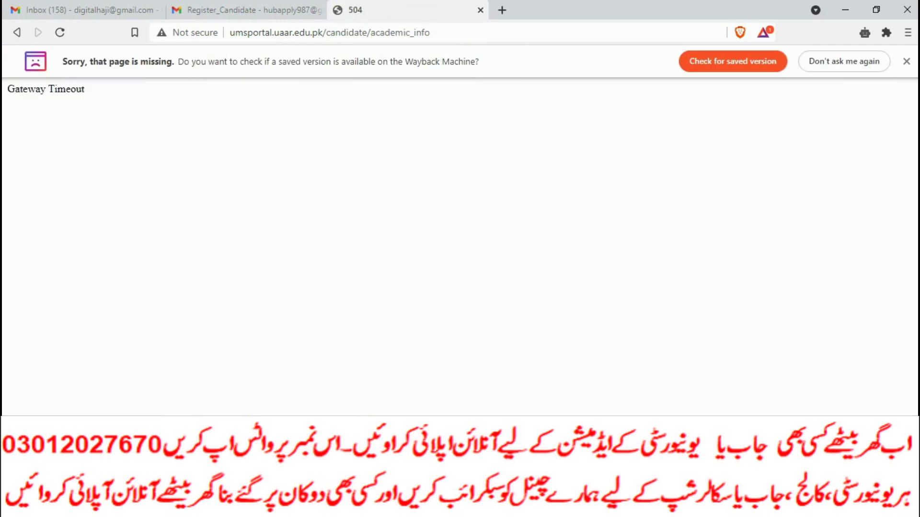
{"action": "left_click", "coordinate": [17, 33]}
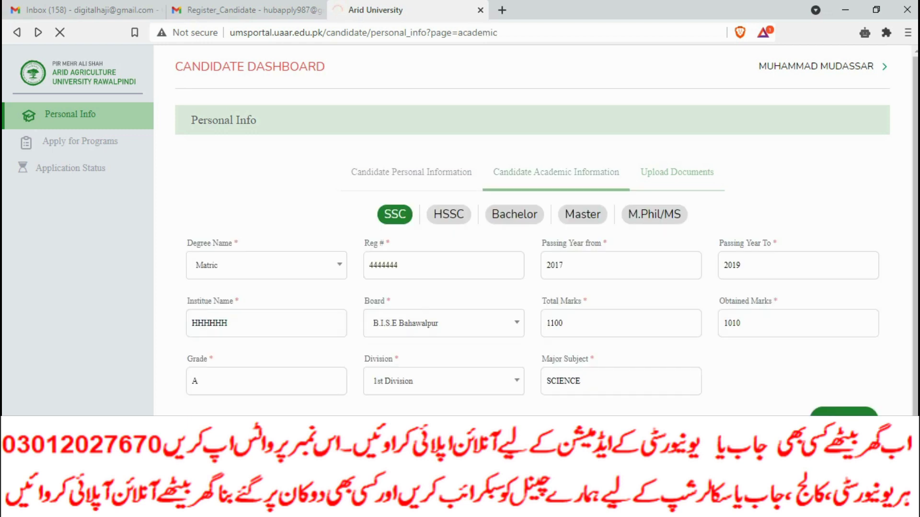
Open the Province dropdown on the Candidate Personal Information form.
{"action": "scroll", "coordinate": [532, 230], "scroll_direction": "down", "scroll_amount": 2}
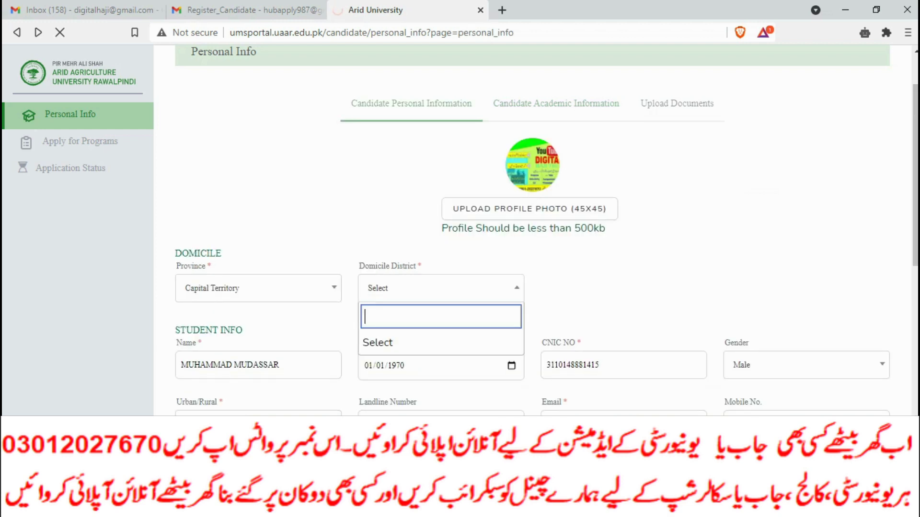
{"action": "left_click", "coordinate": [258, 288]}
{"action": "scroll", "coordinate": [254, 379], "scroll_direction": "up", "scroll_amount": 3}
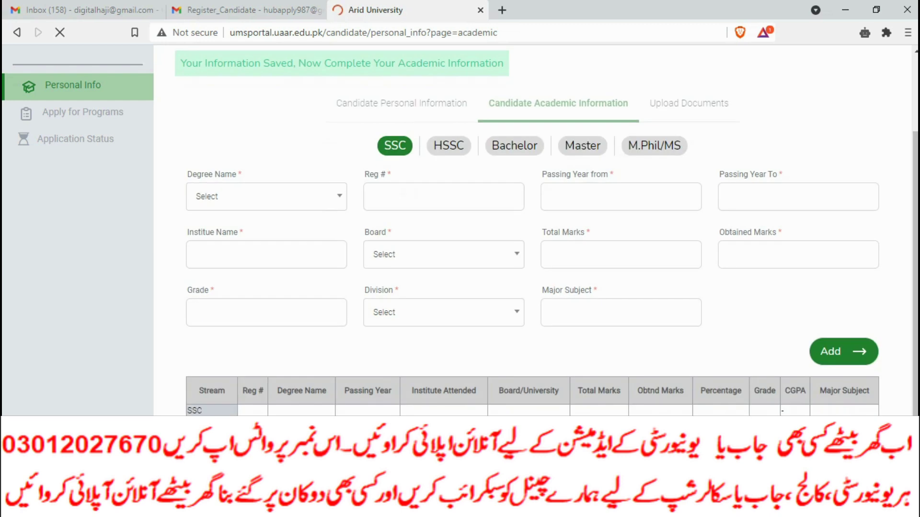
Select Matric as the Degree Name.
{"action": "left_click", "coordinate": [267, 196]}
{"action": "left_click", "coordinate": [266, 196]}
{"action": "left_click", "coordinate": [267, 196]}
{"action": "left_click", "coordinate": [266, 196]}
{"action": "left_click", "coordinate": [266, 197]}
{"action": "left_click", "coordinate": [266, 197]}
{"action": "left_click", "coordinate": [266, 196]}
{"action": "left_click", "coordinate": [266, 197]}
{"action": "left_click", "coordinate": [266, 197]}
{"action": "left_click", "coordinate": [205, 275]}
Autofill the registration number, passing years 2017–2019, and institute name HHHHHH.
{"action": "left_click", "coordinate": [444, 196]}
{"action": "left_click", "coordinate": [397, 230]}
{"action": "left_click", "coordinate": [620, 196]}
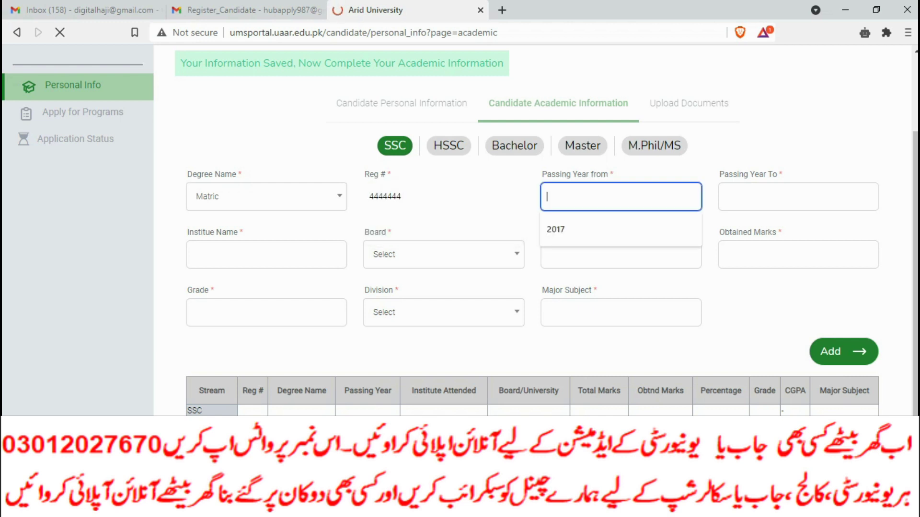
{"action": "left_click", "coordinate": [555, 230]}
{"action": "left_click", "coordinate": [798, 197]}
{"action": "left_click", "coordinate": [733, 230]}
{"action": "left_click", "coordinate": [266, 254]}
{"action": "left_click", "coordinate": [211, 287]}
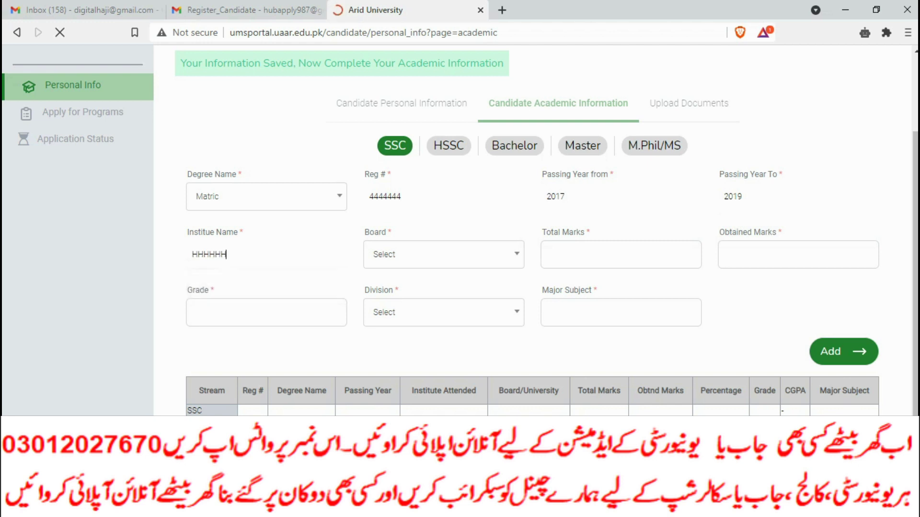
Choose board B.I.S.E Bahawalpur and fill in total marks 1100 and obtained marks 1010.
{"action": "left_click", "coordinate": [444, 254]}
{"action": "left_click", "coordinate": [407, 327]}
{"action": "left_click", "coordinate": [620, 254]}
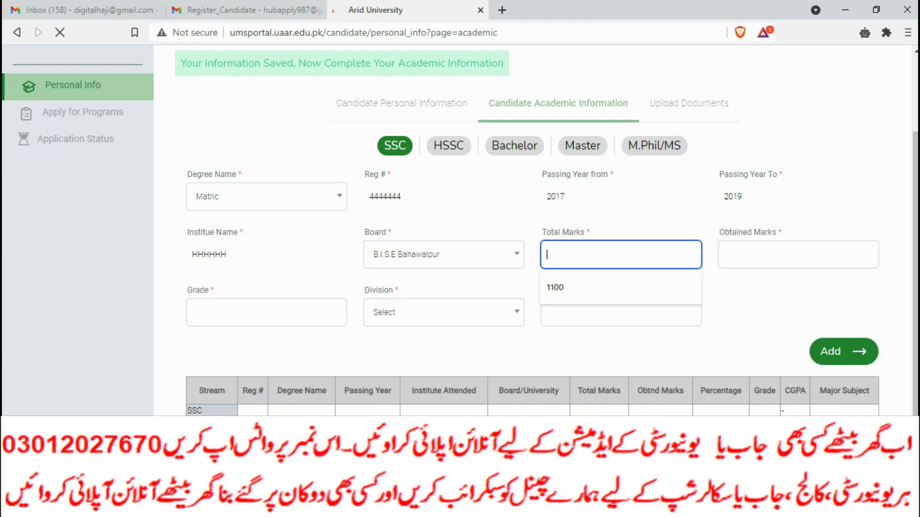
{"action": "left_click", "coordinate": [555, 288]}
{"action": "left_click", "coordinate": [798, 255]}
{"action": "left_click", "coordinate": [732, 288]}
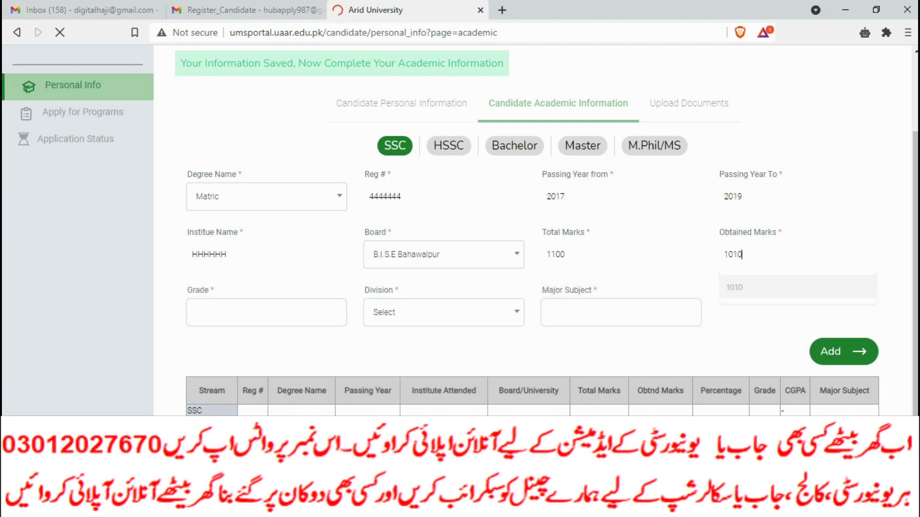
Set major subject SCIENCE, division 1st Division, and grade A.
{"action": "left_click", "coordinate": [621, 312]}
{"action": "left_click", "coordinate": [561, 345]}
{"action": "left_click", "coordinate": [443, 312]}
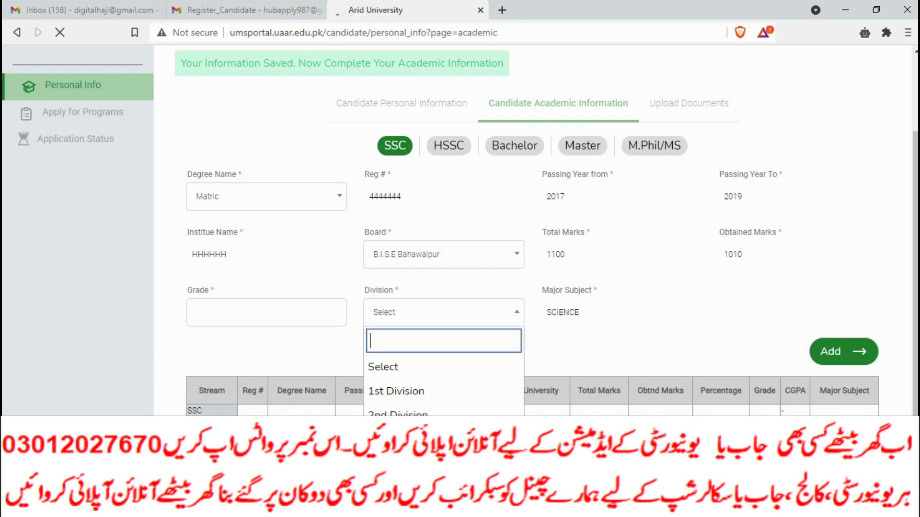
{"action": "left_click", "coordinate": [396, 392]}
{"action": "left_click", "coordinate": [266, 312]}
{"action": "left_click", "coordinate": [201, 345]}
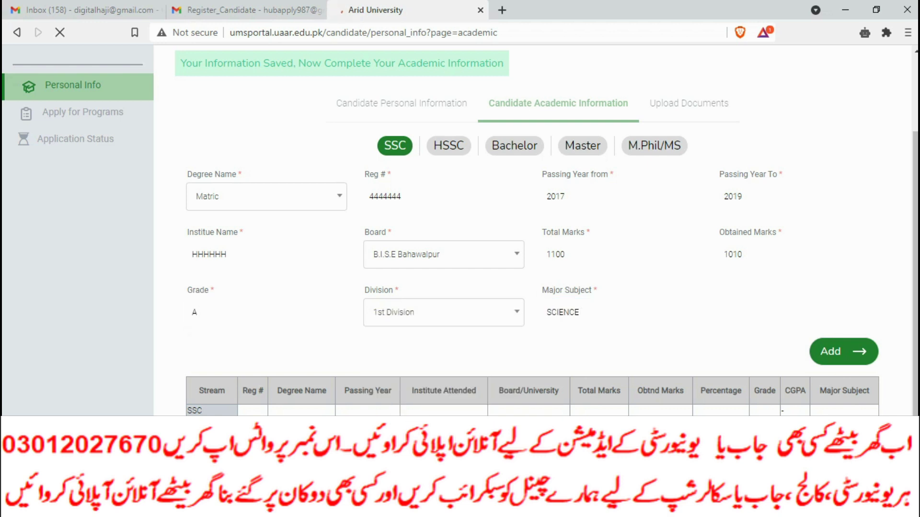